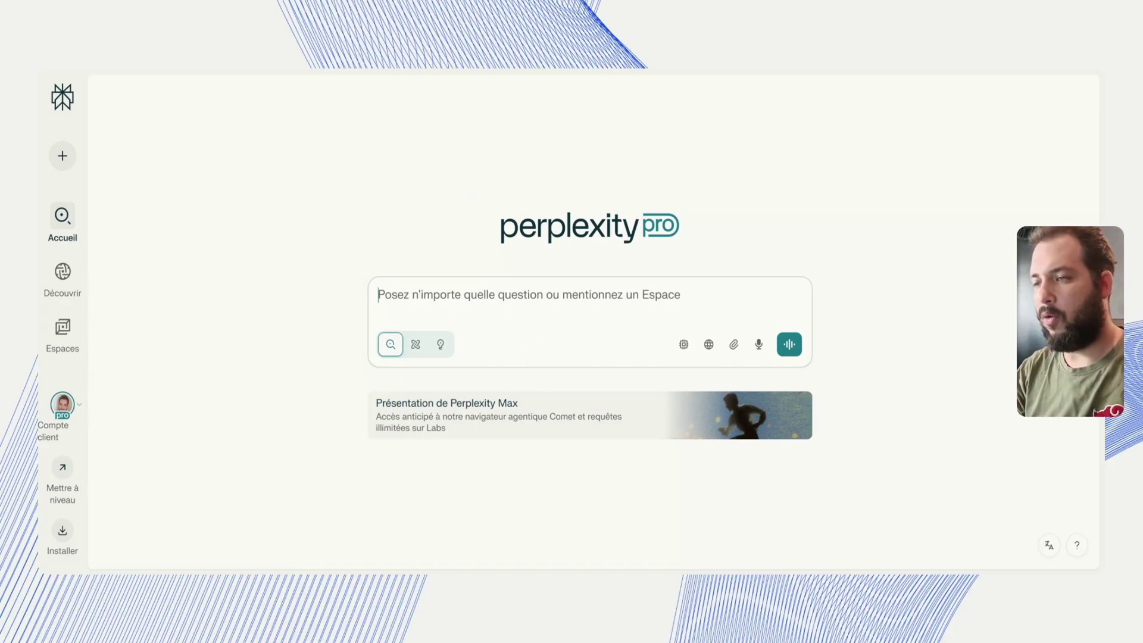
Step: Submit a Labs request in French for a database of 100 French healthcare companies with name, website, decision-maker's LinkedIn contact and digital maturity score
{"action": "type", "text": "Génère-moi une base de données de 100 entreprises françaises dans le secteur de la santé, avec nom, site web, contact LinkedIn du décideur et score de maturité digitale."}
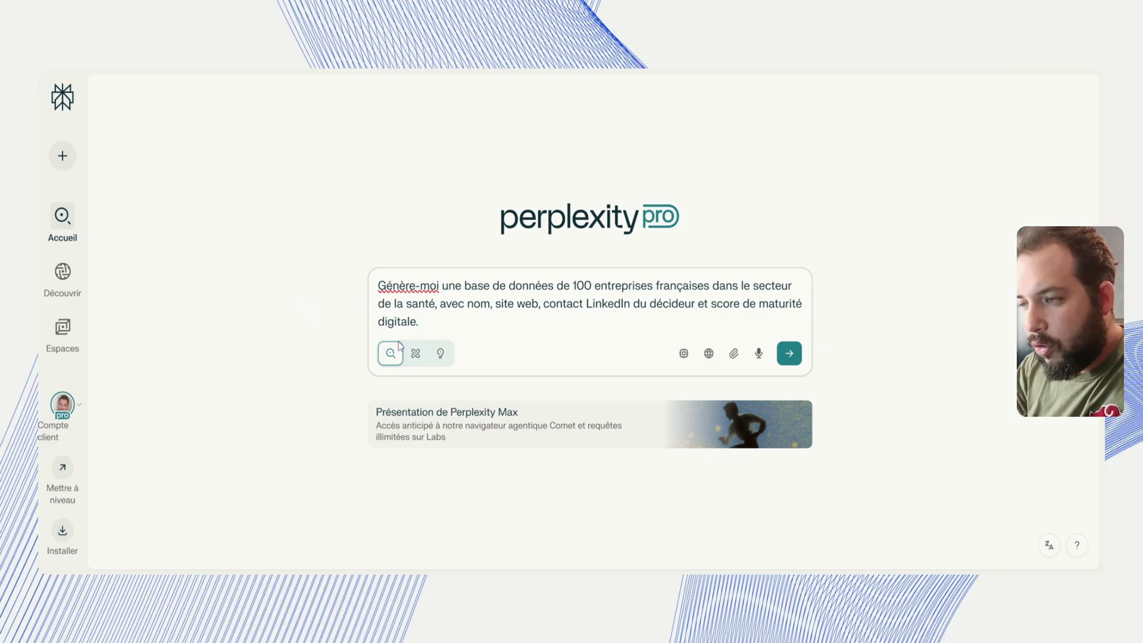
{"action": "mouse_move", "coordinate": [447, 360]}
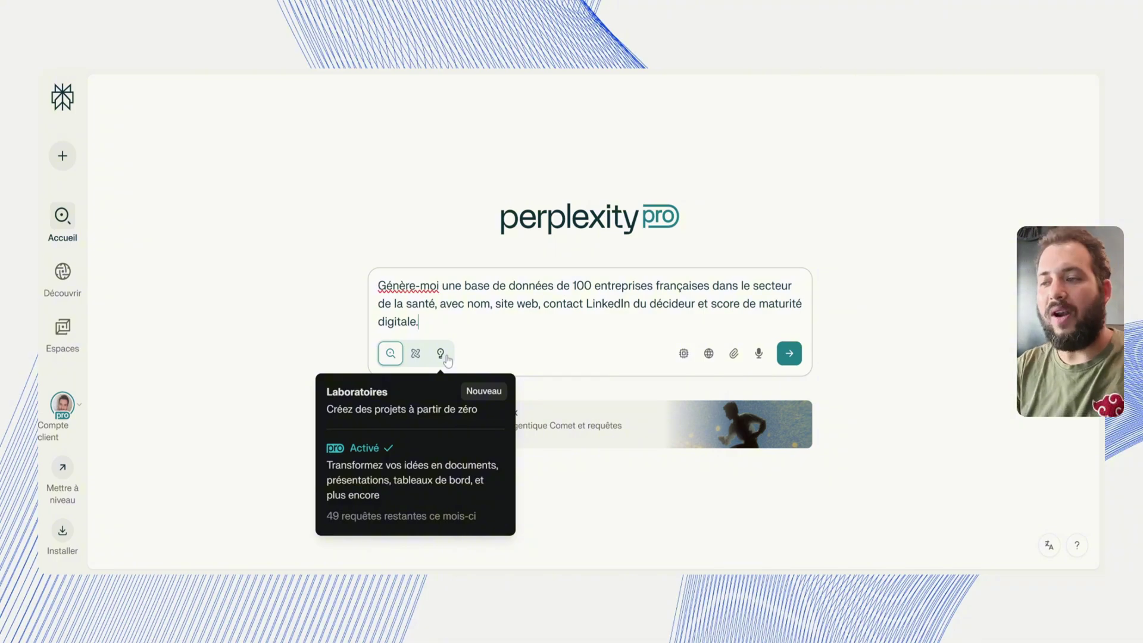
{"action": "left_click", "coordinate": [441, 354]}
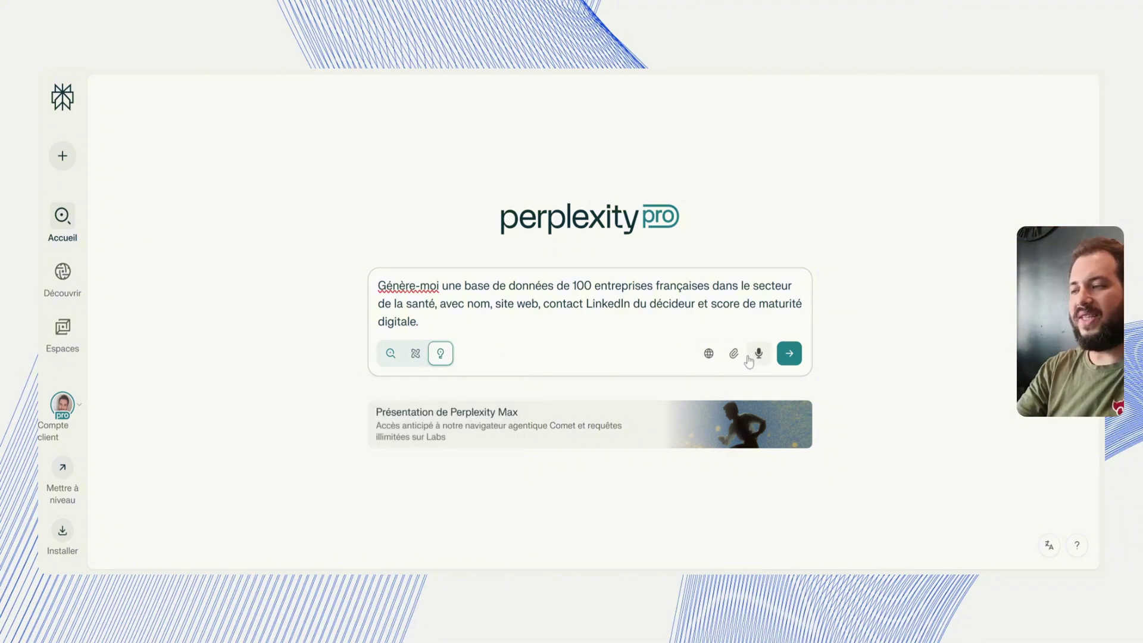
{"action": "left_click", "coordinate": [790, 354]}
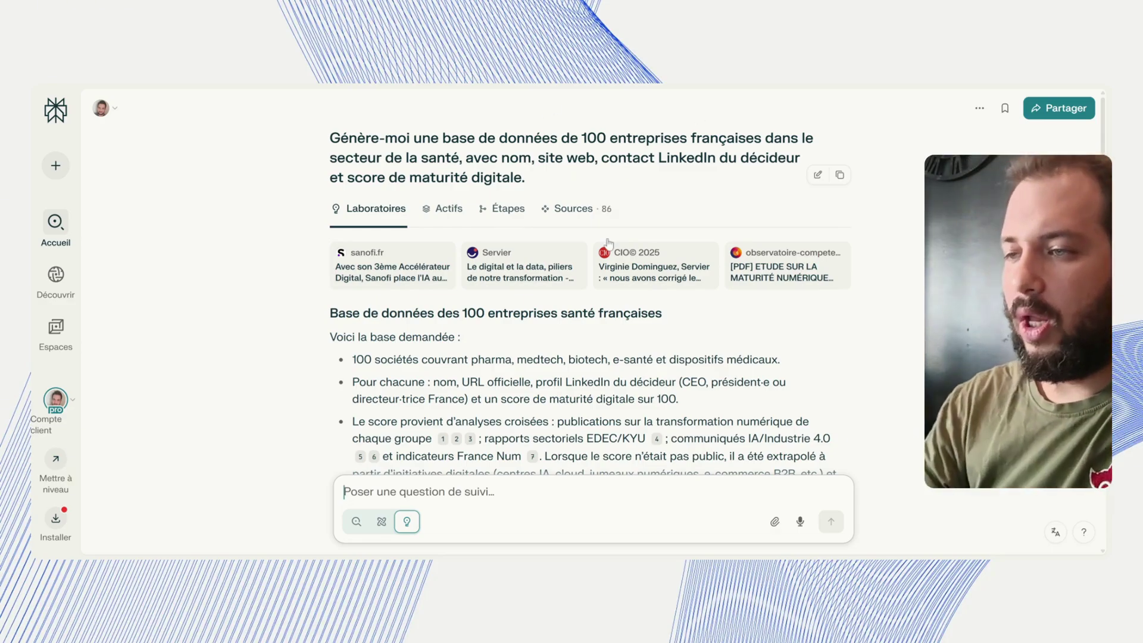
Step: Read through the generated answer about the healthcare company database, including its scoring method and generated files
{"action": "scroll", "coordinate": [543, 376], "scroll_direction": "down", "scroll_amount": 2}
{"action": "scroll", "coordinate": [543, 376], "scroll_direction": "down", "scroll_amount": 6}
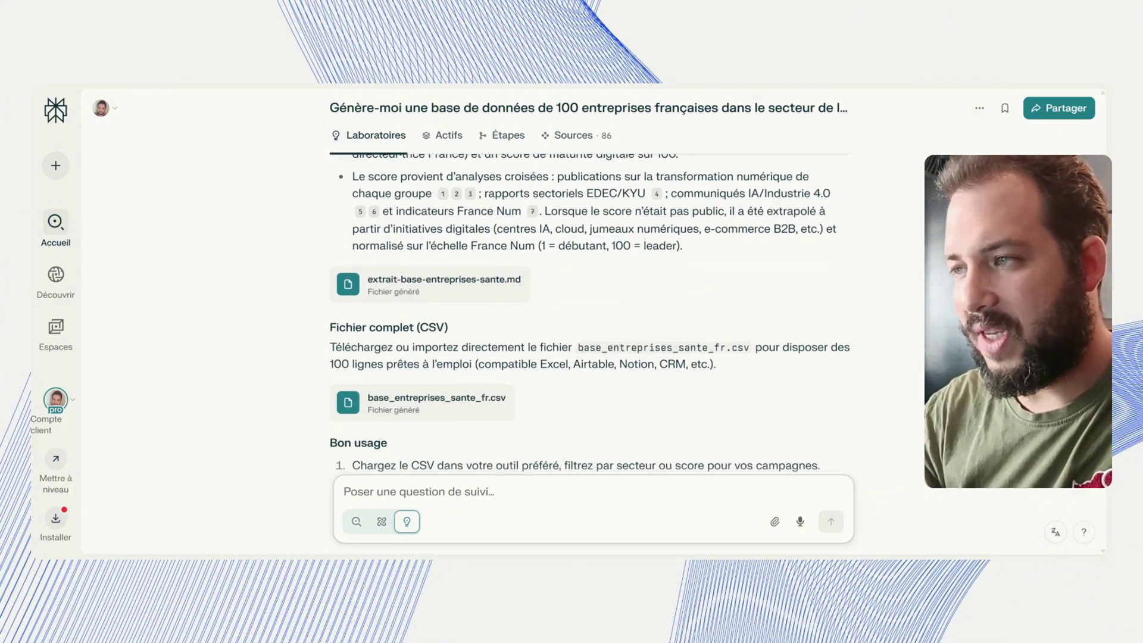
{"action": "scroll", "coordinate": [422, 230], "scroll_direction": "up", "scroll_amount": 6}
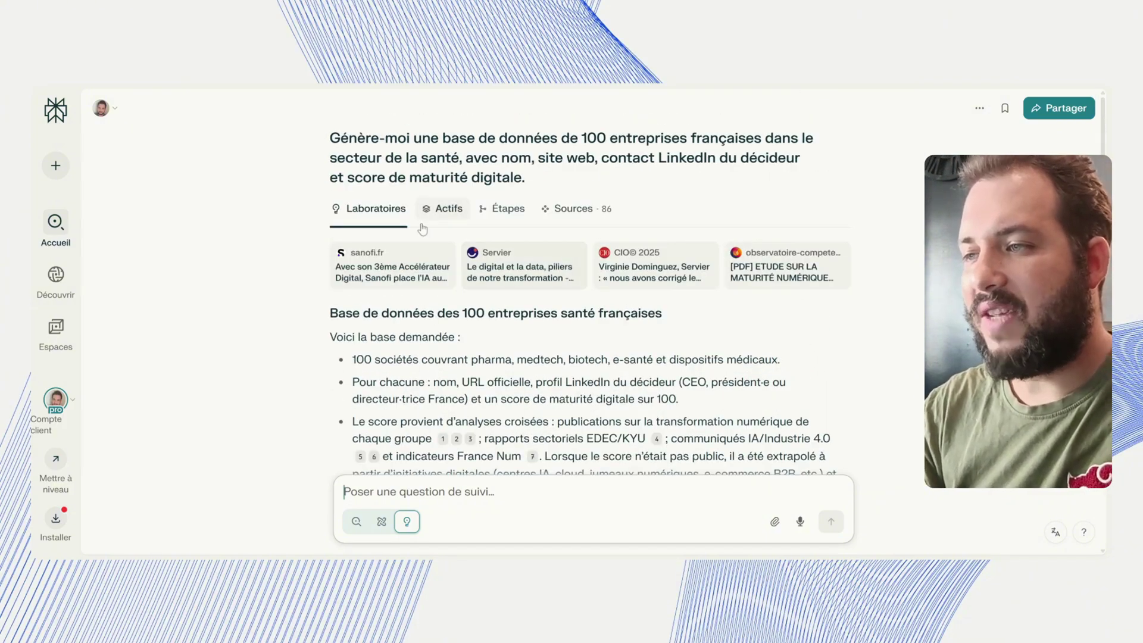
Step: Examine the research steps behind the healthcare database, including the searches, consulted sources and Python stages
{"action": "left_click", "coordinate": [513, 212]}
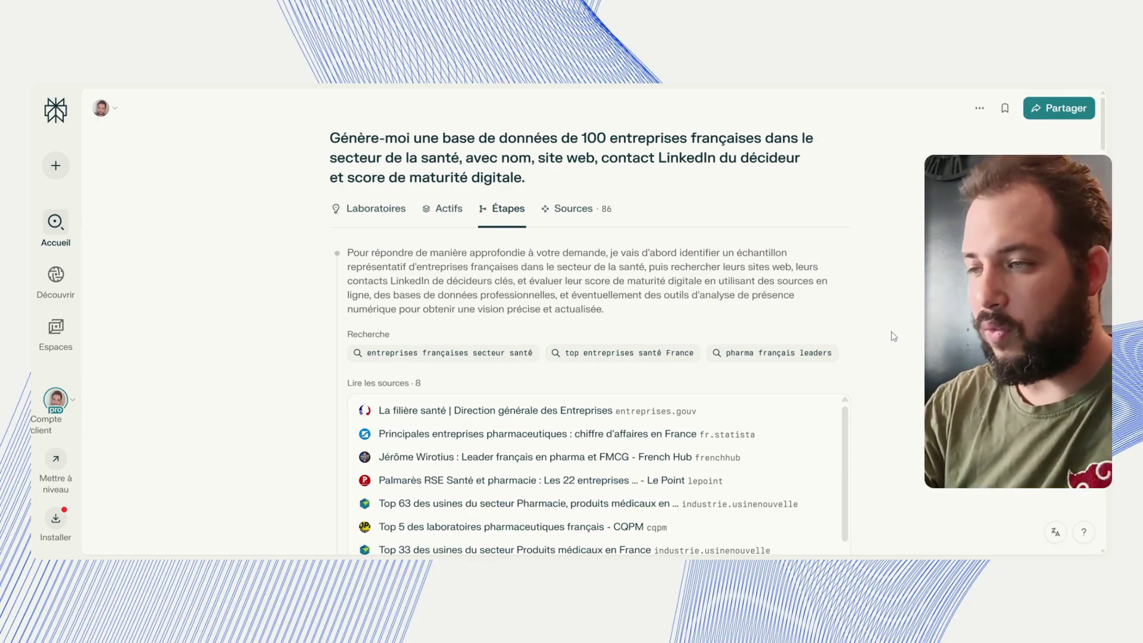
{"action": "scroll", "coordinate": [589, 322], "scroll_direction": "down", "scroll_amount": 3}
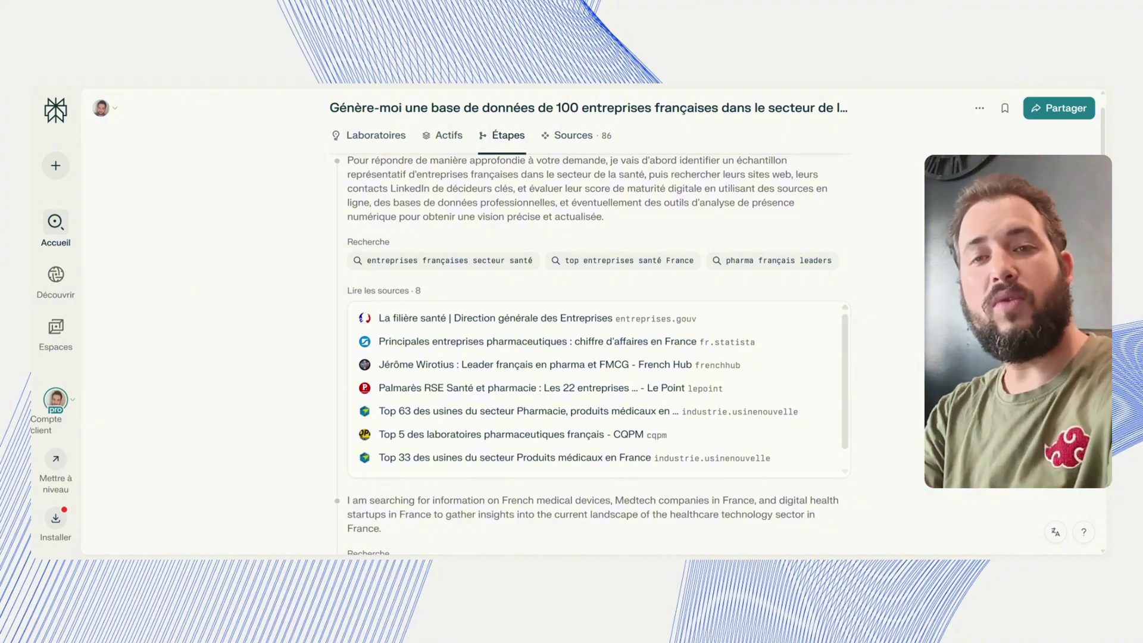
{"action": "scroll", "coordinate": [595, 355], "scroll_direction": "down", "scroll_amount": 3}
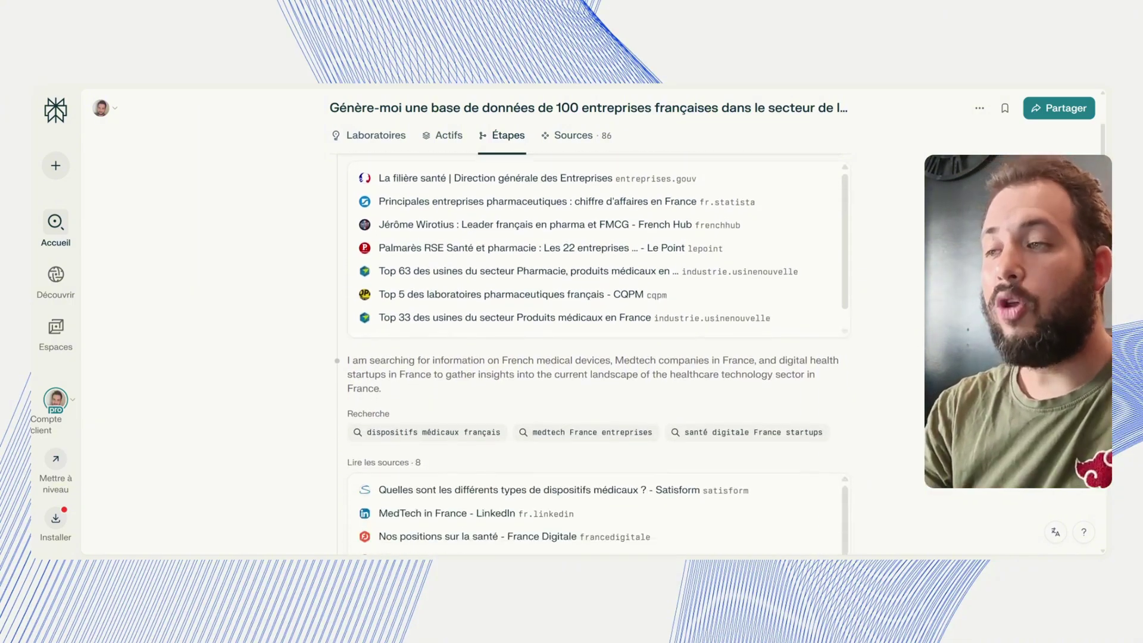
{"action": "scroll", "coordinate": [597, 354], "scroll_direction": "down", "scroll_amount": 5}
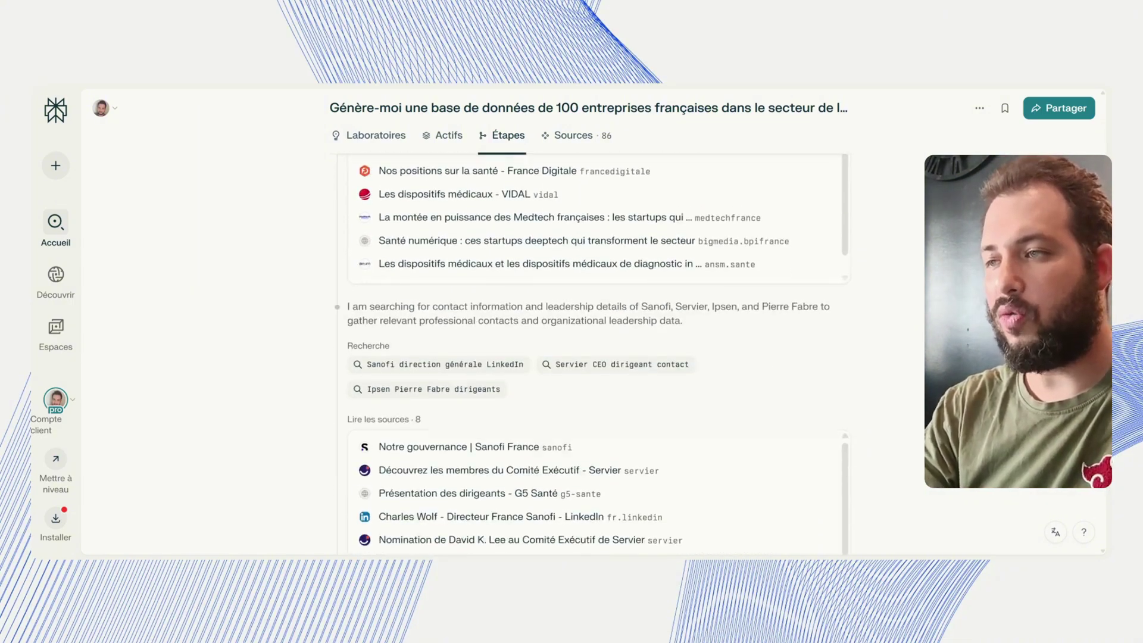
{"action": "scroll", "coordinate": [597, 354], "scroll_direction": "down", "scroll_amount": 10}
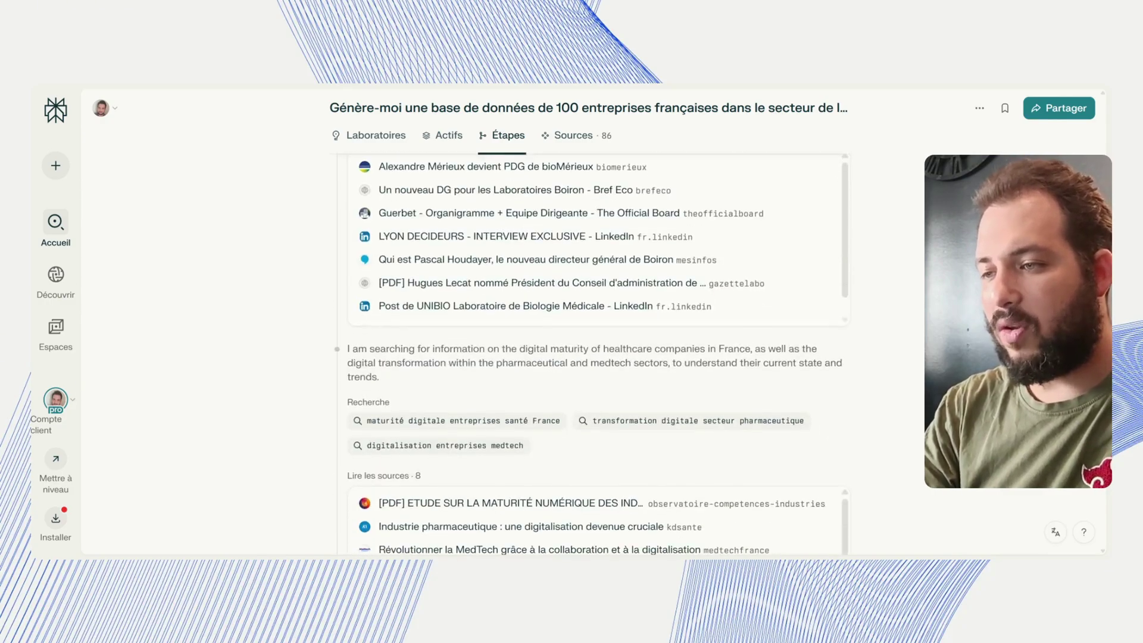
{"action": "scroll", "coordinate": [597, 354], "scroll_direction": "down", "scroll_amount": 8}
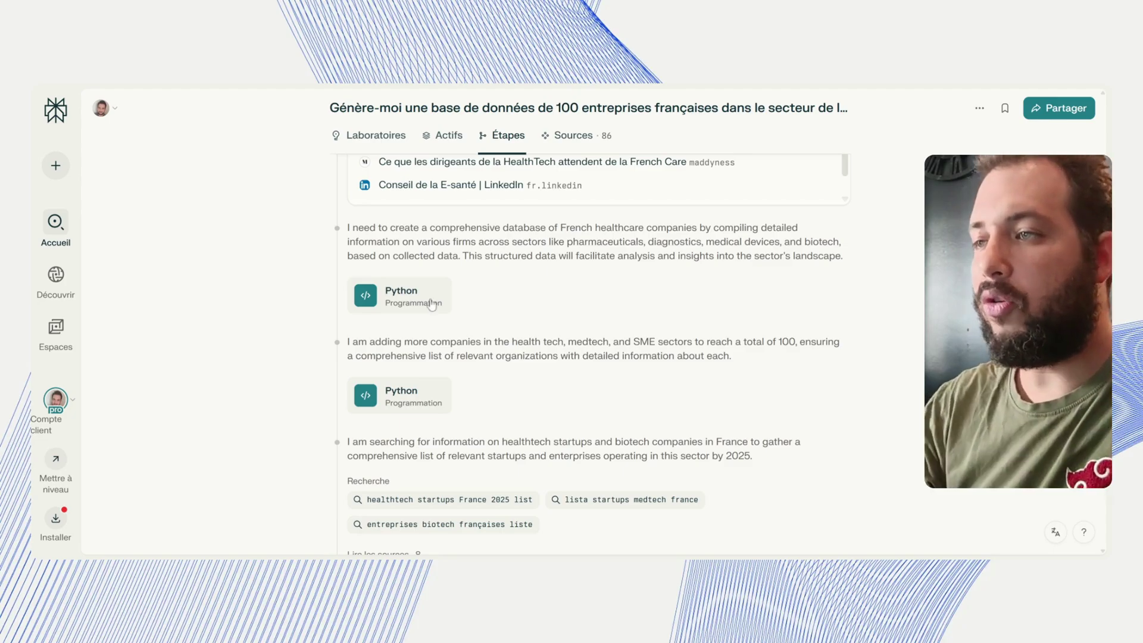
{"action": "scroll", "coordinate": [486, 303], "scroll_direction": "up", "scroll_amount": 2}
{"action": "scroll", "coordinate": [486, 304], "scroll_direction": "up", "scroll_amount": 6}
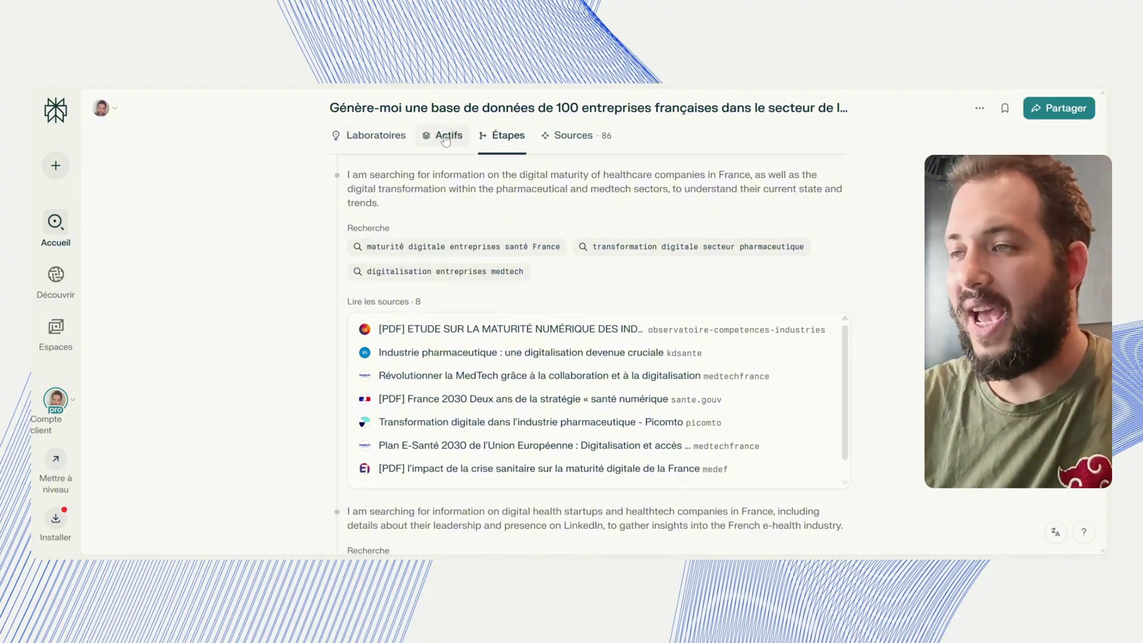
Step: Open base_entreprises_sante_fr.csv from the generated assets and review its columns and rows
{"action": "left_click", "coordinate": [445, 137]}
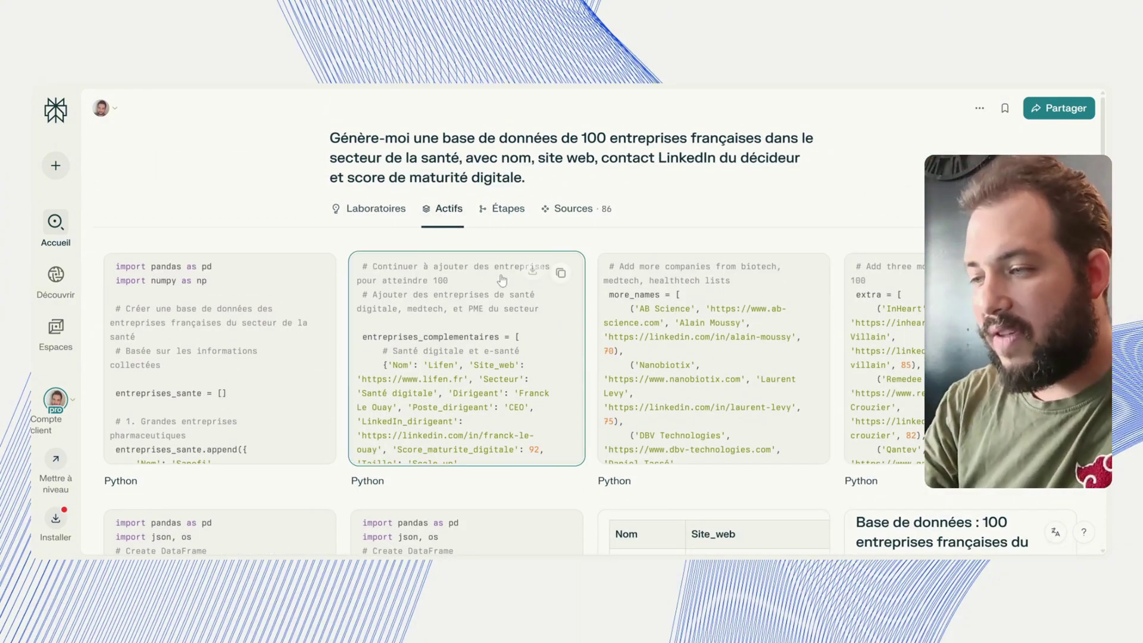
{"action": "scroll", "coordinate": [502, 280], "scroll_direction": "down", "scroll_amount": 5}
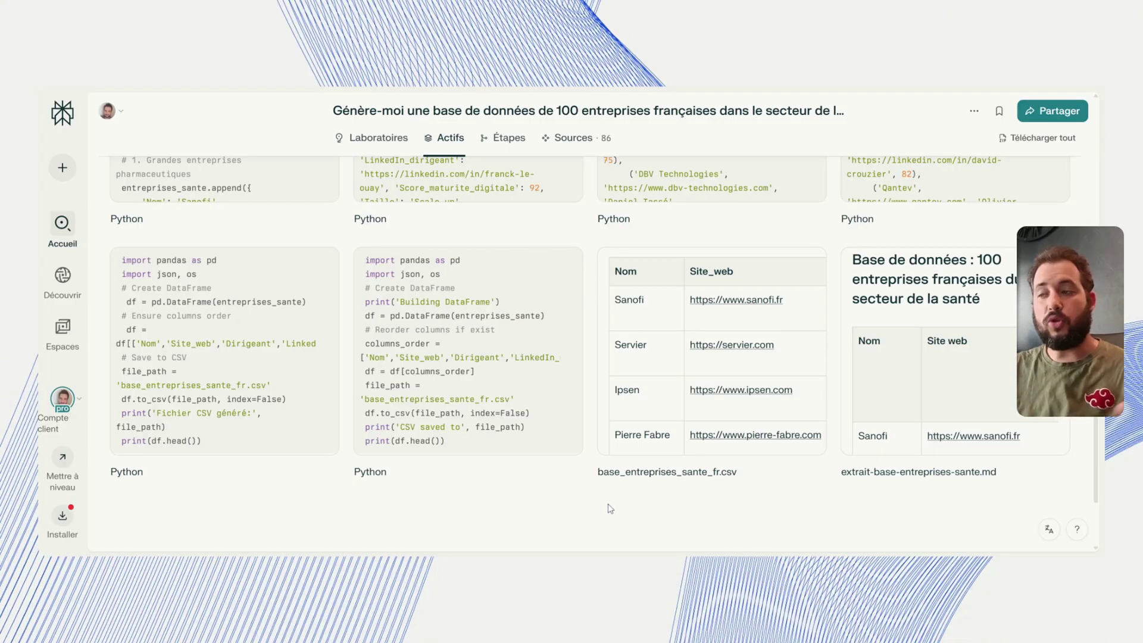
{"action": "left_click", "coordinate": [669, 332]}
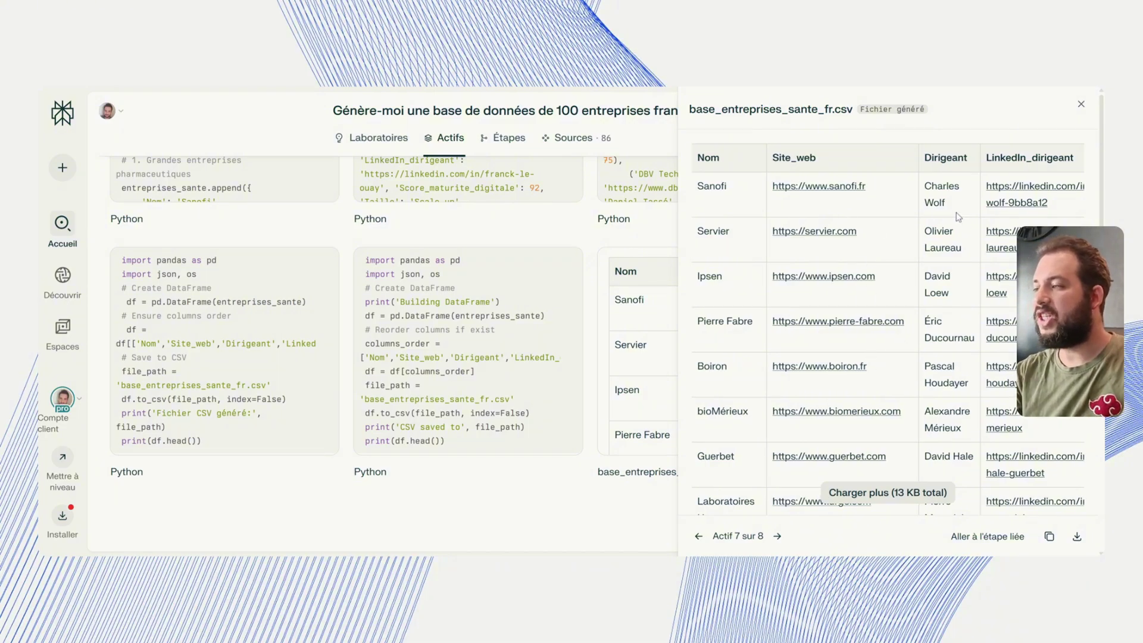
{"action": "scroll", "coordinate": [958, 217], "scroll_direction": "right", "scroll_amount": 3}
{"action": "scroll", "coordinate": [958, 217], "scroll_direction": "right", "scroll_amount": 2}
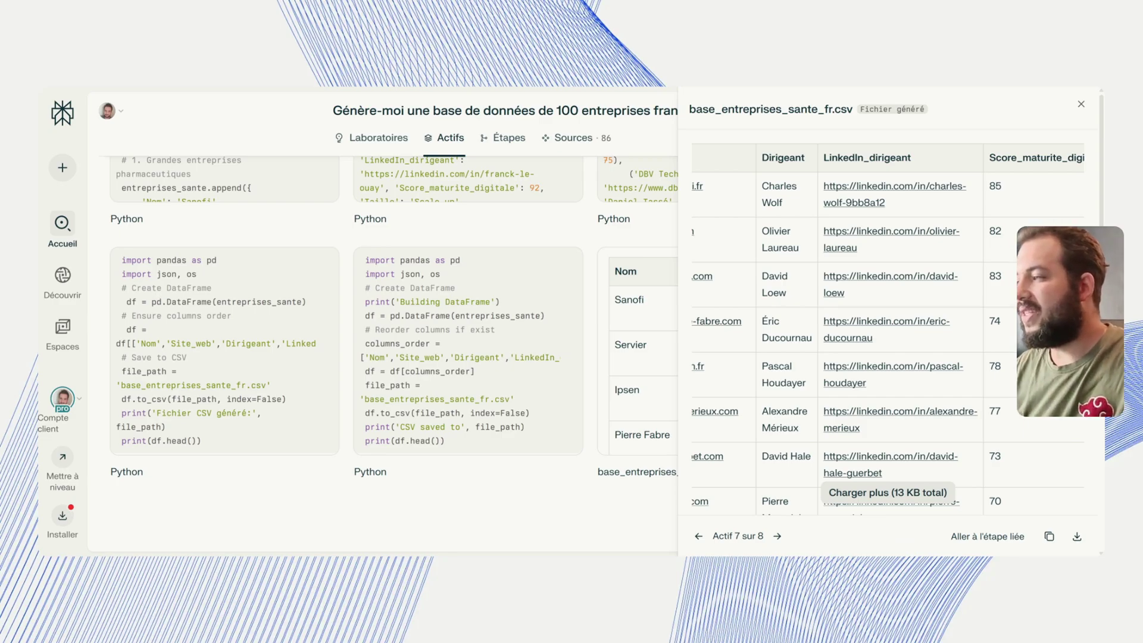
{"action": "scroll", "coordinate": [888, 331], "scroll_direction": "right", "scroll_amount": 6}
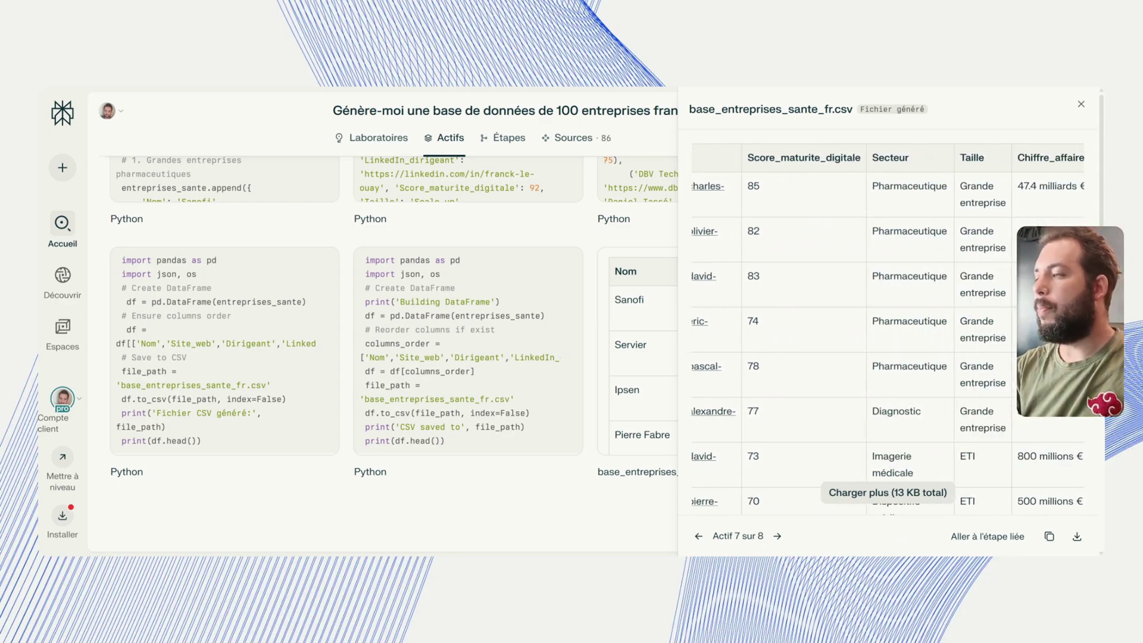
{"action": "scroll", "coordinate": [888, 331], "scroll_direction": "right", "scroll_amount": 2}
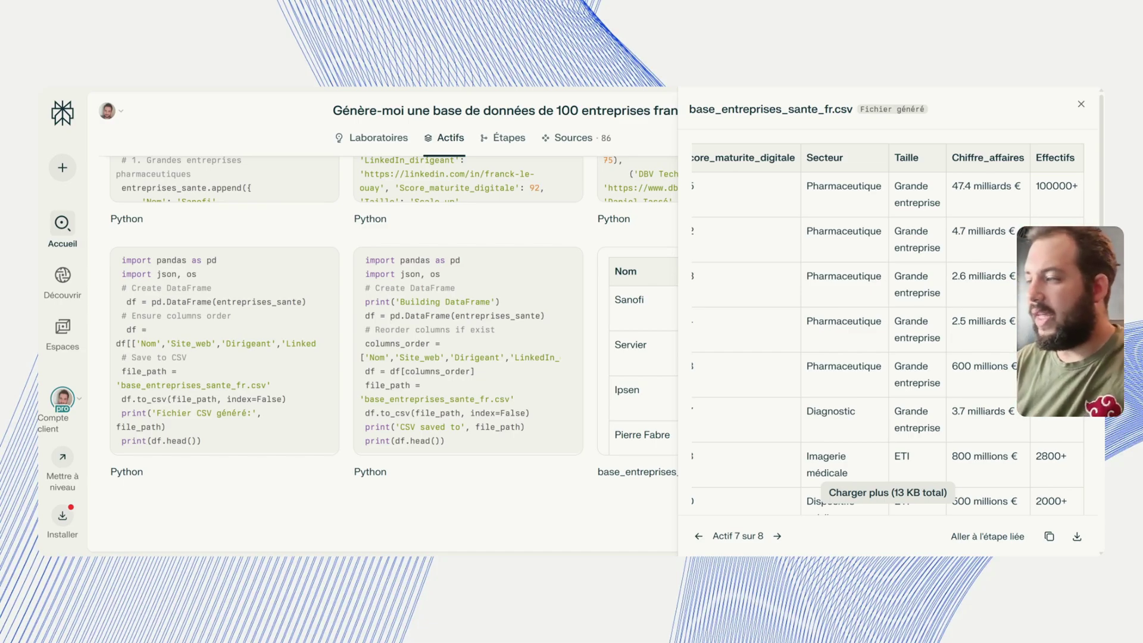
{"action": "scroll", "coordinate": [813, 337], "scroll_direction": "down", "scroll_amount": 5}
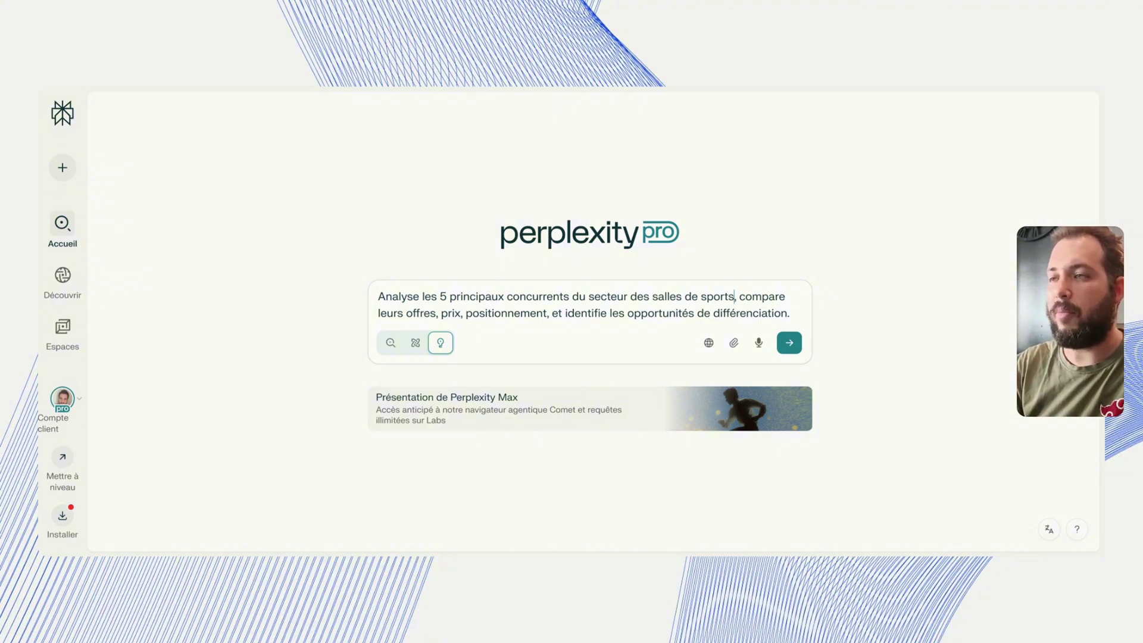
Step: Submit the five-gym-competitor analysis and a separate French request for a budget app marketing plan with market analysis, personas, acquisition channels and action calendar
{"action": "left_click", "coordinate": [789, 343]}
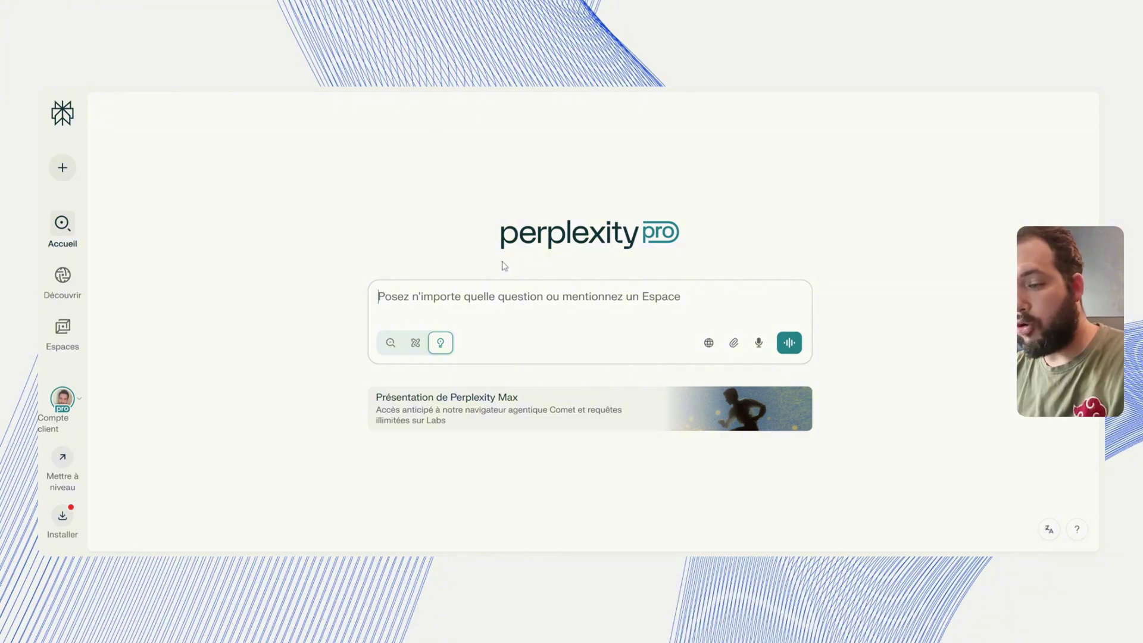
{"action": "type", "text": "Rédige un plan marketing pour le lancement d’une application mobile de gestion de budget, incluant analyse de marché, personas, canaux d’acquisition et calendrier d’actions."}
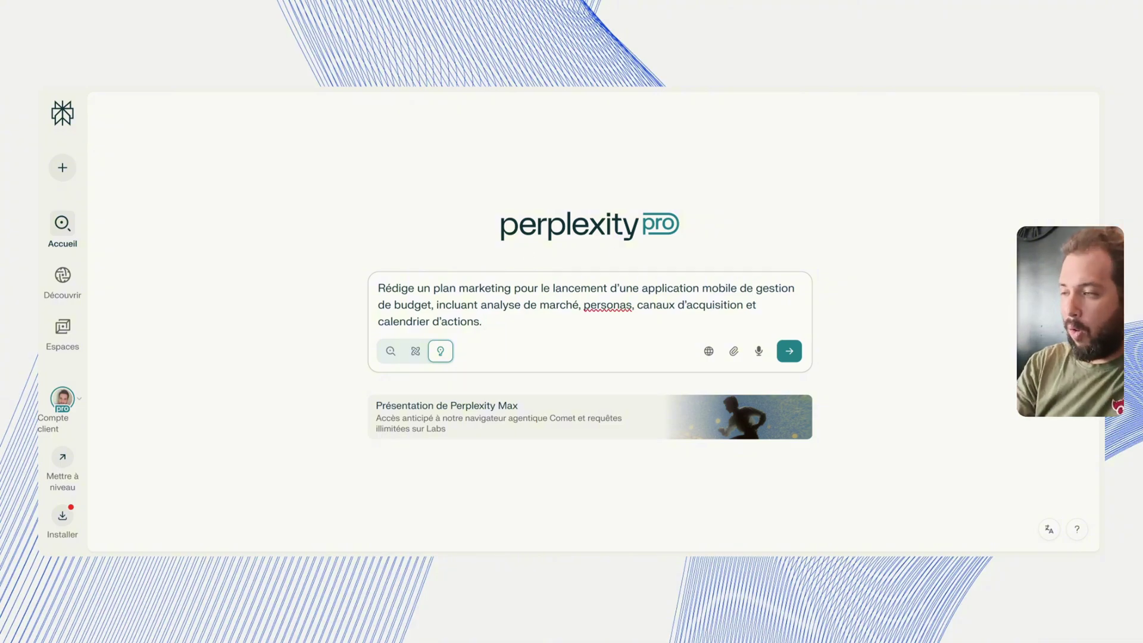
{"action": "left_click", "coordinate": [797, 360]}
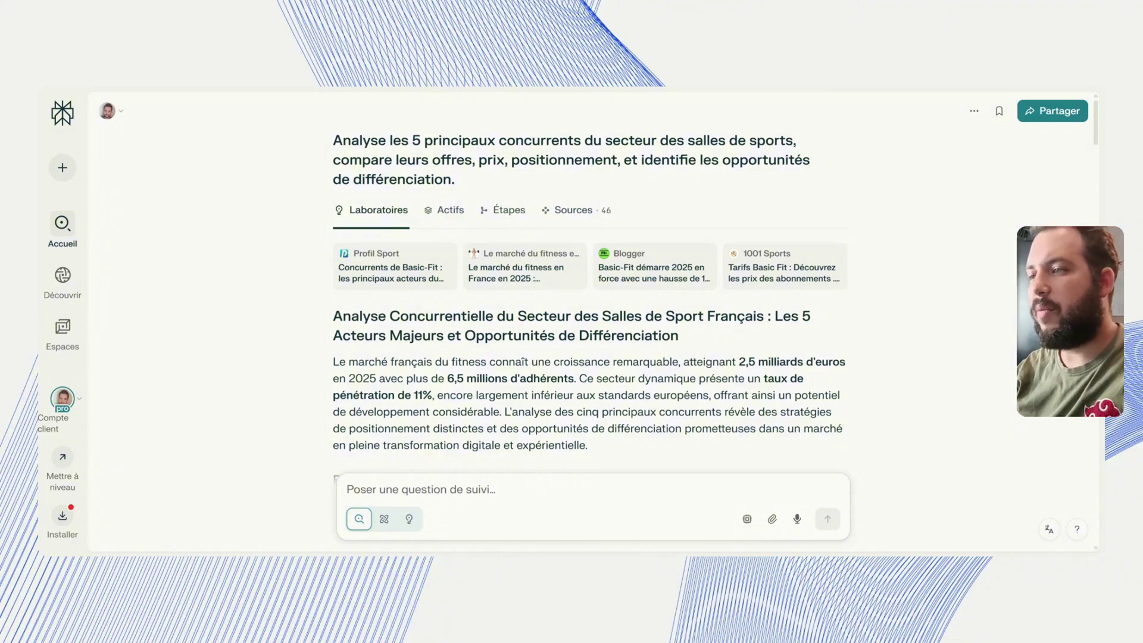
Step: Read the profiles of the main French gym chains in the competitor analysis report
{"action": "scroll", "coordinate": [620, 287], "scroll_direction": "down", "scroll_amount": 3}
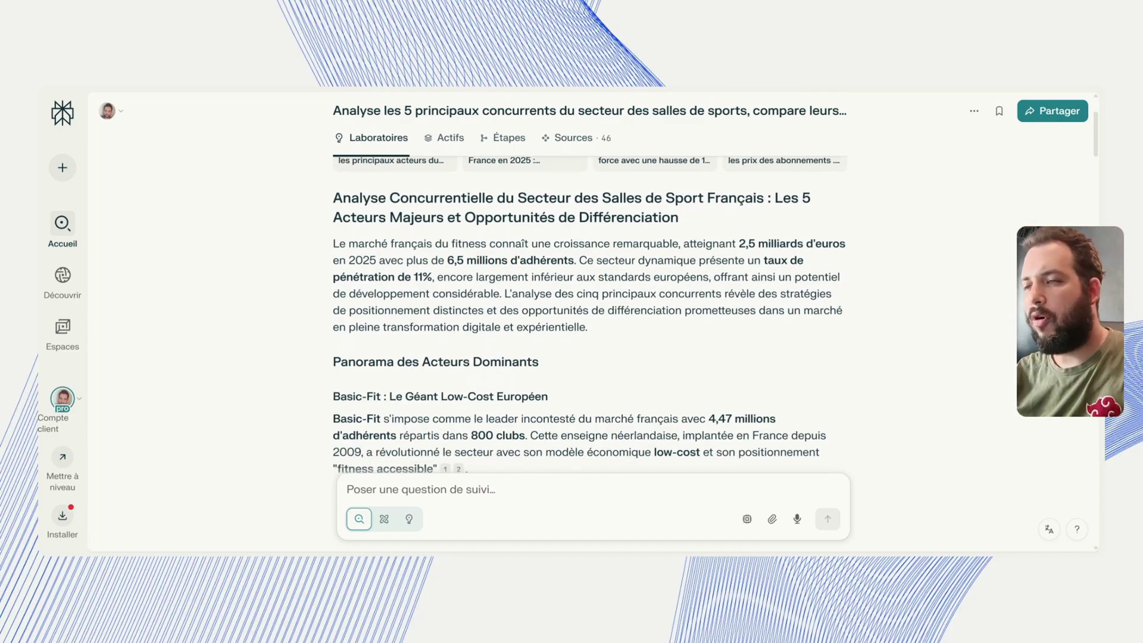
{"action": "scroll", "coordinate": [589, 315], "scroll_direction": "down", "scroll_amount": 5}
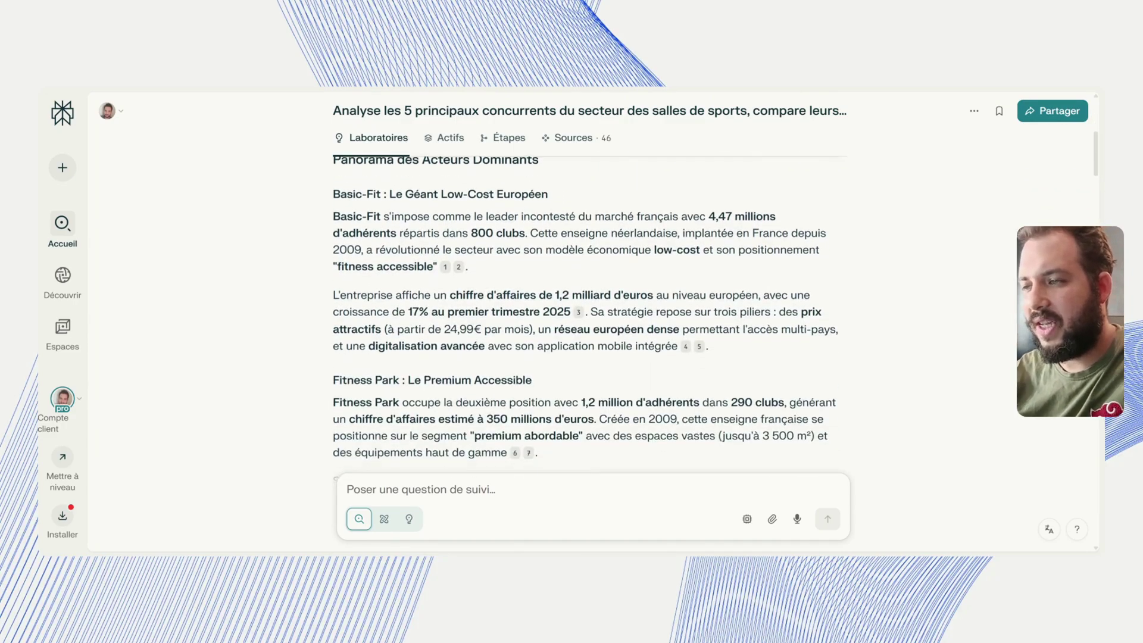
{"action": "scroll", "coordinate": [589, 314], "scroll_direction": "down", "scroll_amount": 5}
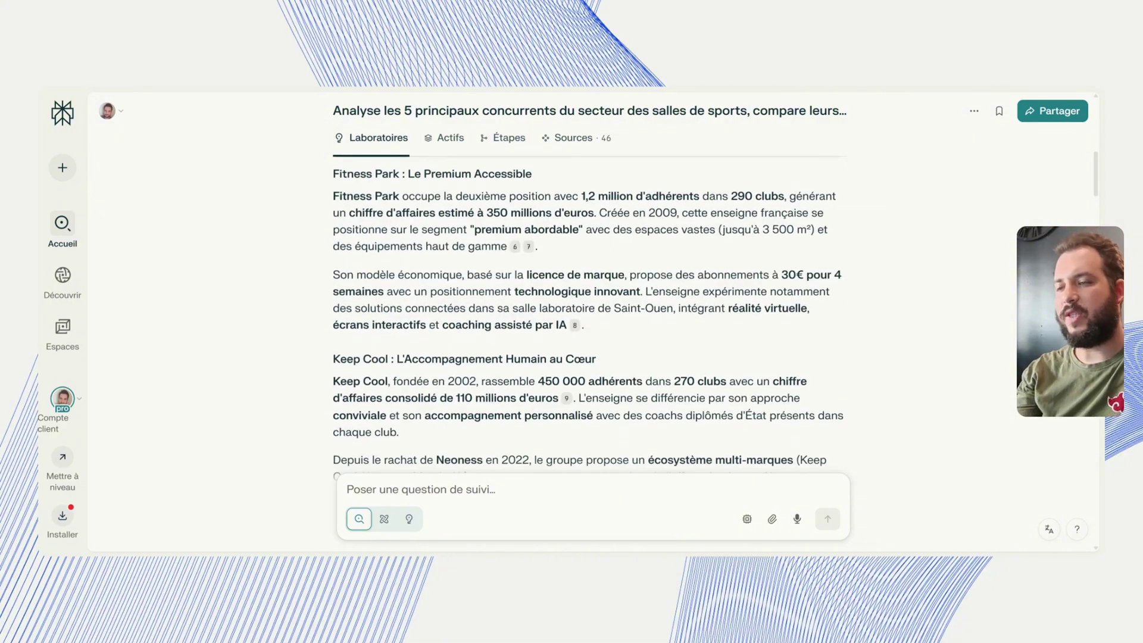
{"action": "scroll", "coordinate": [590, 314], "scroll_direction": "down", "scroll_amount": 6}
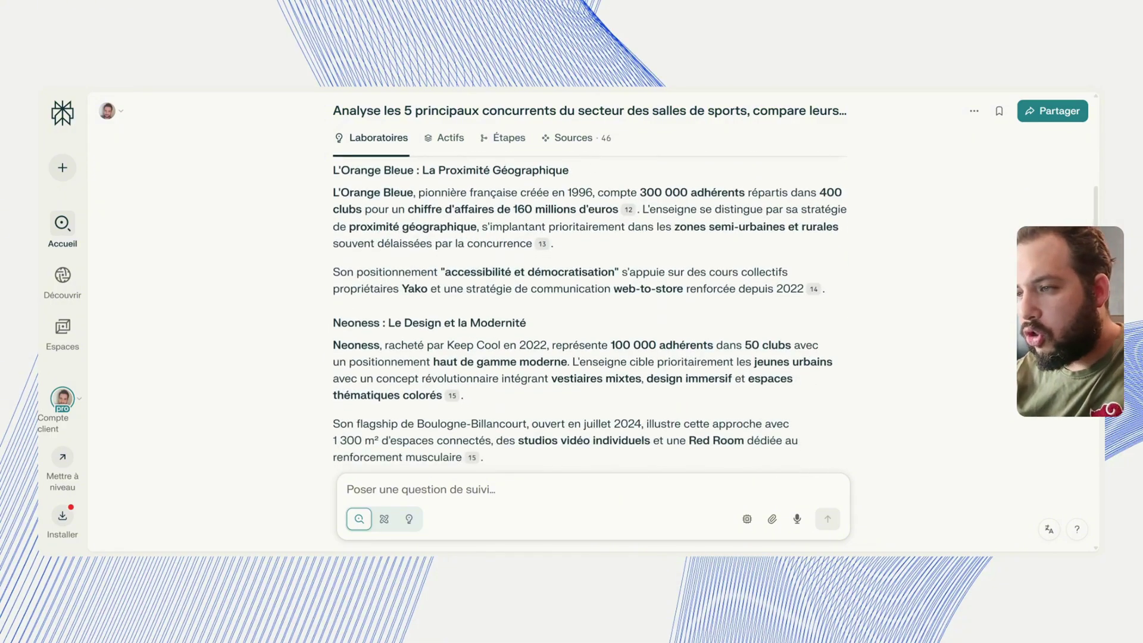
Step: Examine the market share pie chart and the monthly price comparison chart in the gym competitor report
{"action": "scroll", "coordinate": [589, 315], "scroll_direction": "down", "scroll_amount": 4}
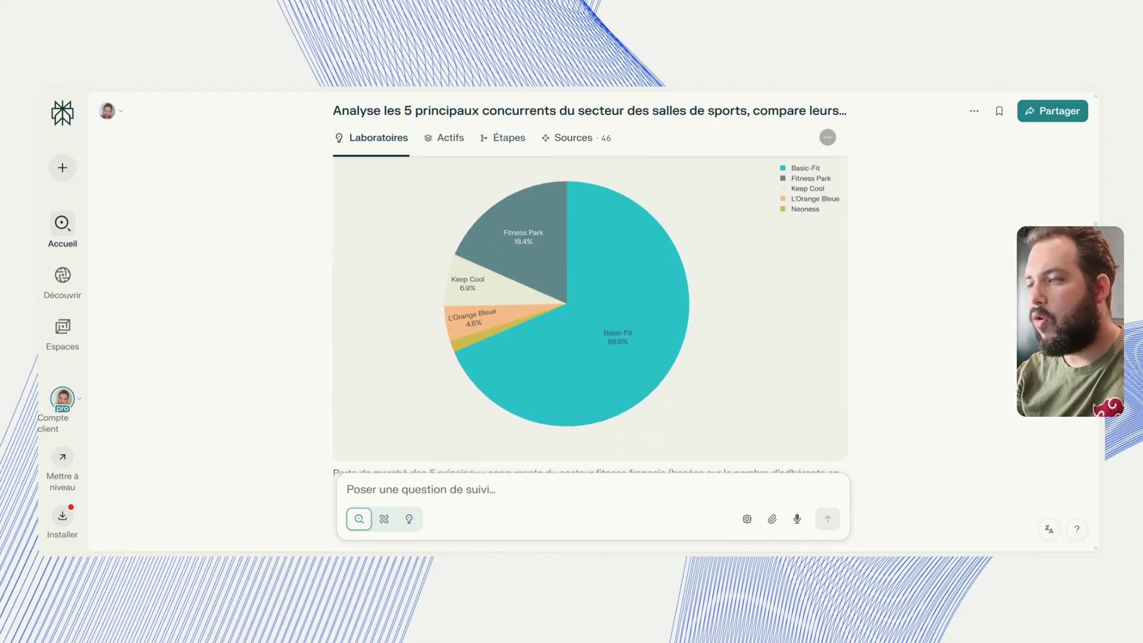
{"action": "scroll", "coordinate": [692, 349], "scroll_direction": "up", "scroll_amount": 1}
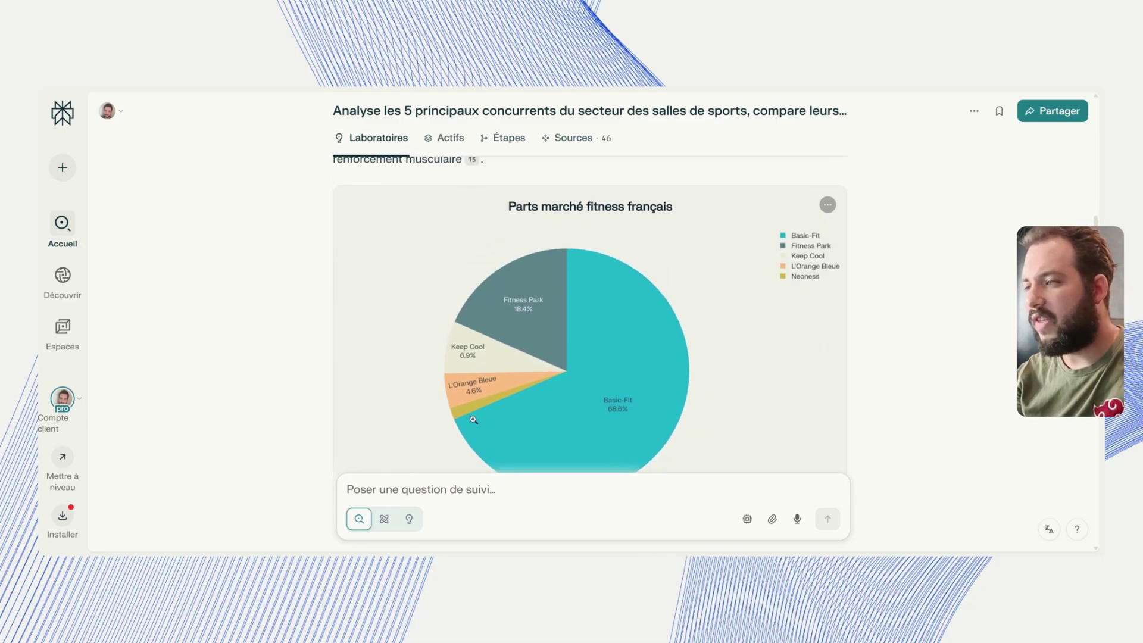
{"action": "scroll", "coordinate": [806, 298], "scroll_direction": "down", "scroll_amount": 1}
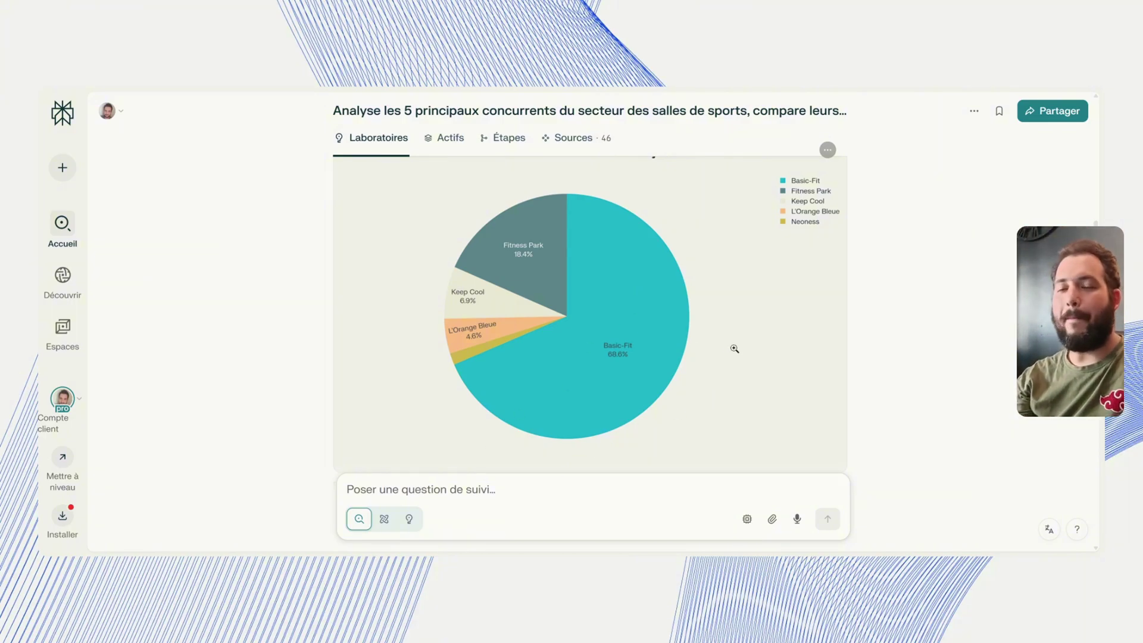
{"action": "scroll", "coordinate": [589, 298], "scroll_direction": "down", "scroll_amount": 3}
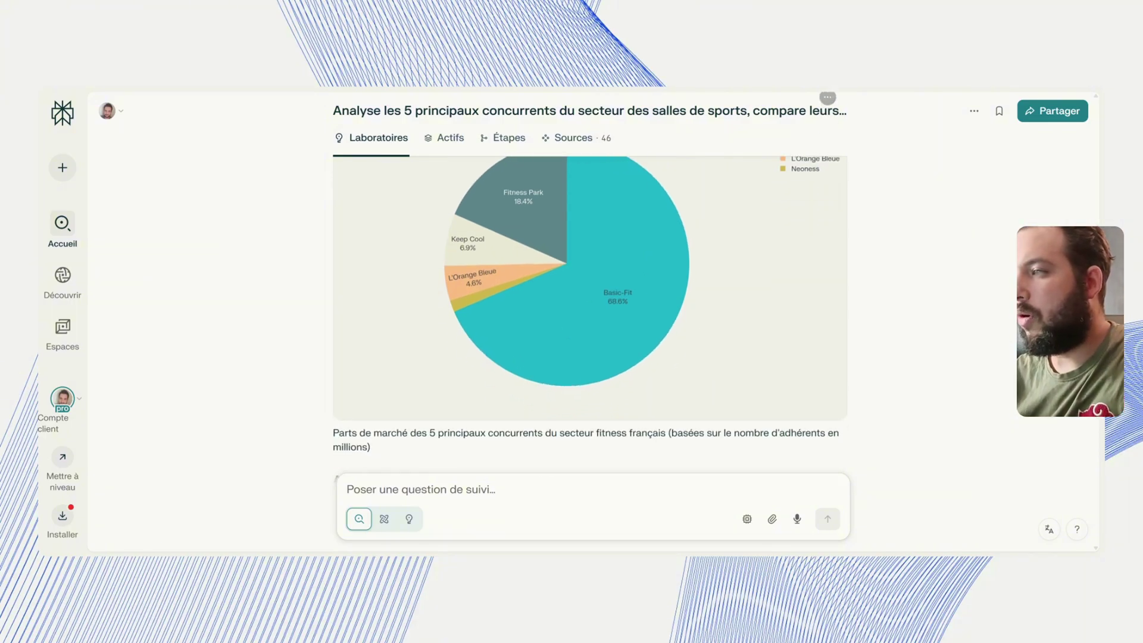
{"action": "scroll", "coordinate": [589, 298], "scroll_direction": "down", "scroll_amount": 5}
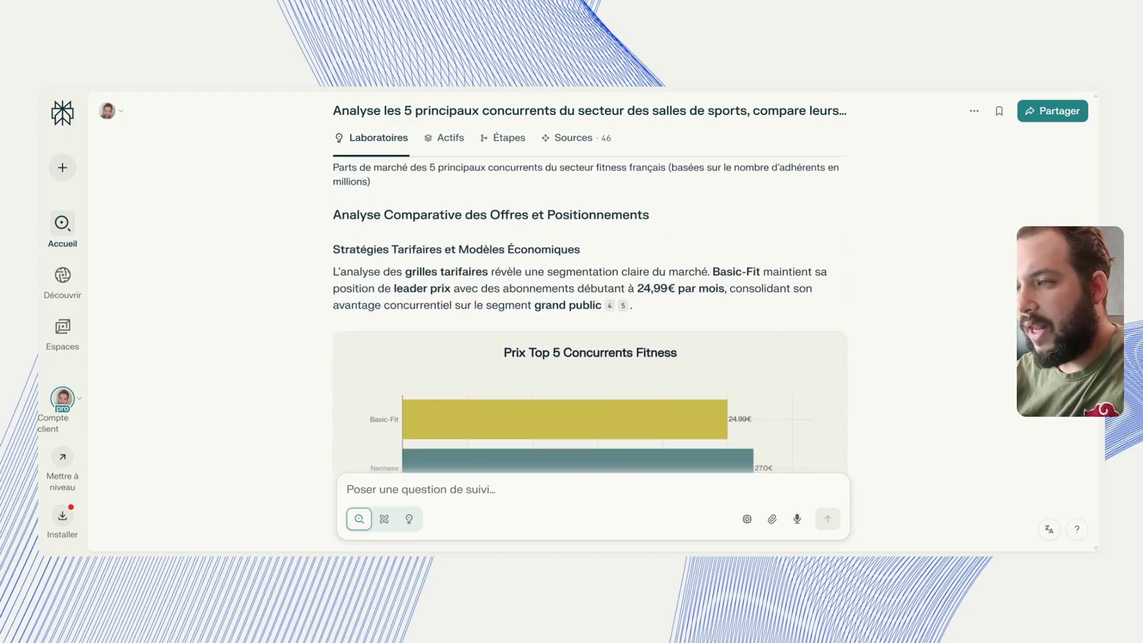
{"action": "scroll", "coordinate": [589, 316], "scroll_direction": "up", "scroll_amount": 1}
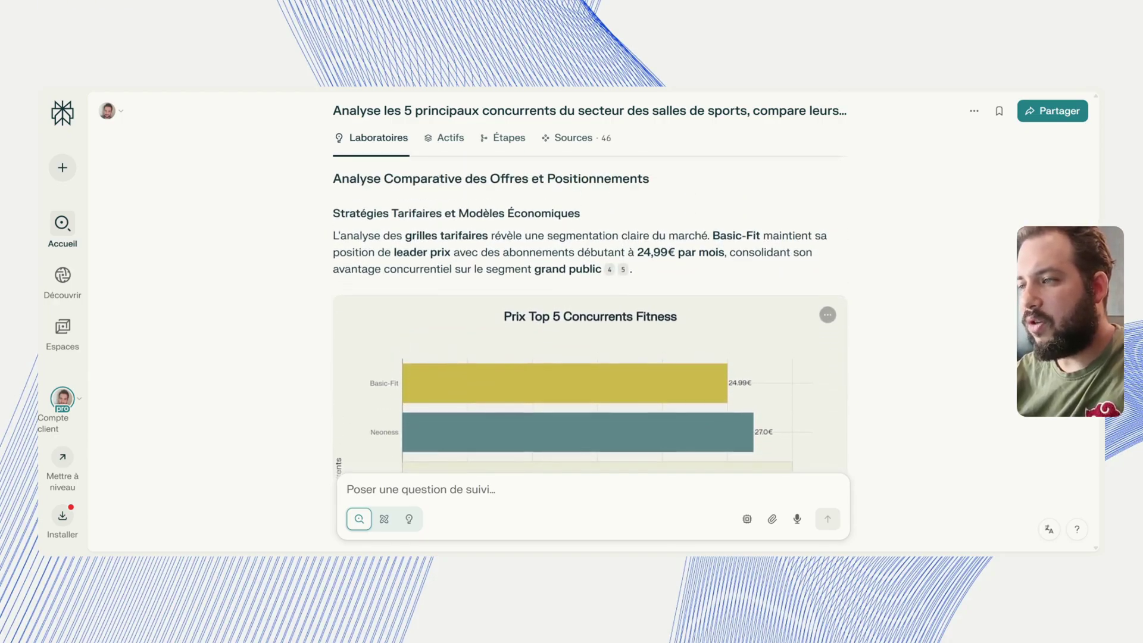
{"action": "scroll", "coordinate": [590, 315], "scroll_direction": "down", "scroll_amount": 1}
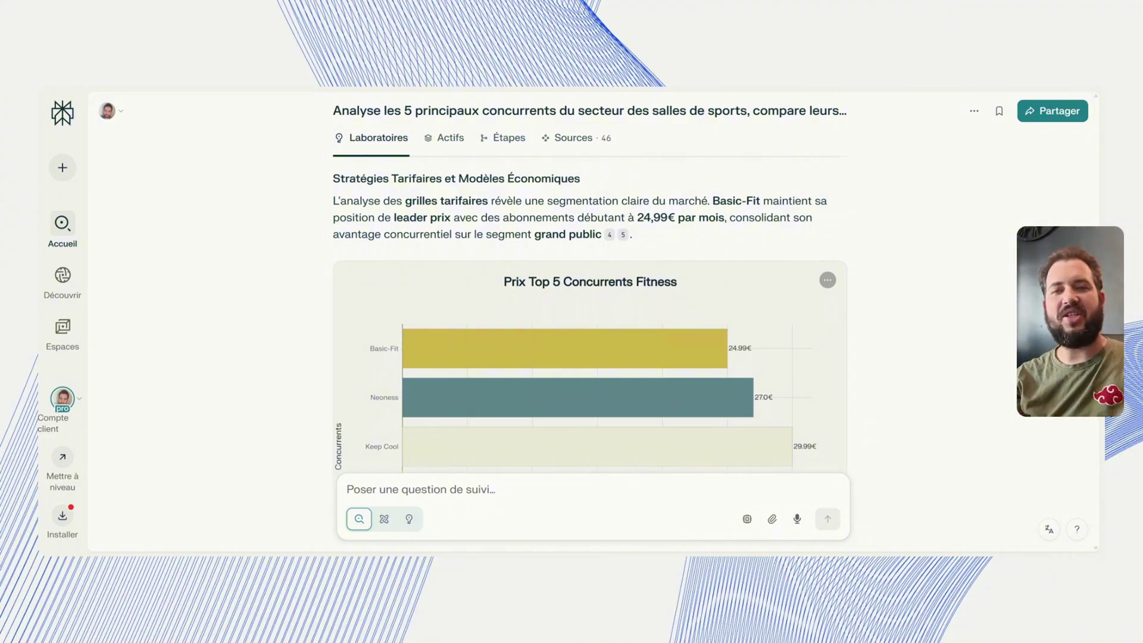
{"action": "scroll", "coordinate": [590, 316], "scroll_direction": "down", "scroll_amount": 5}
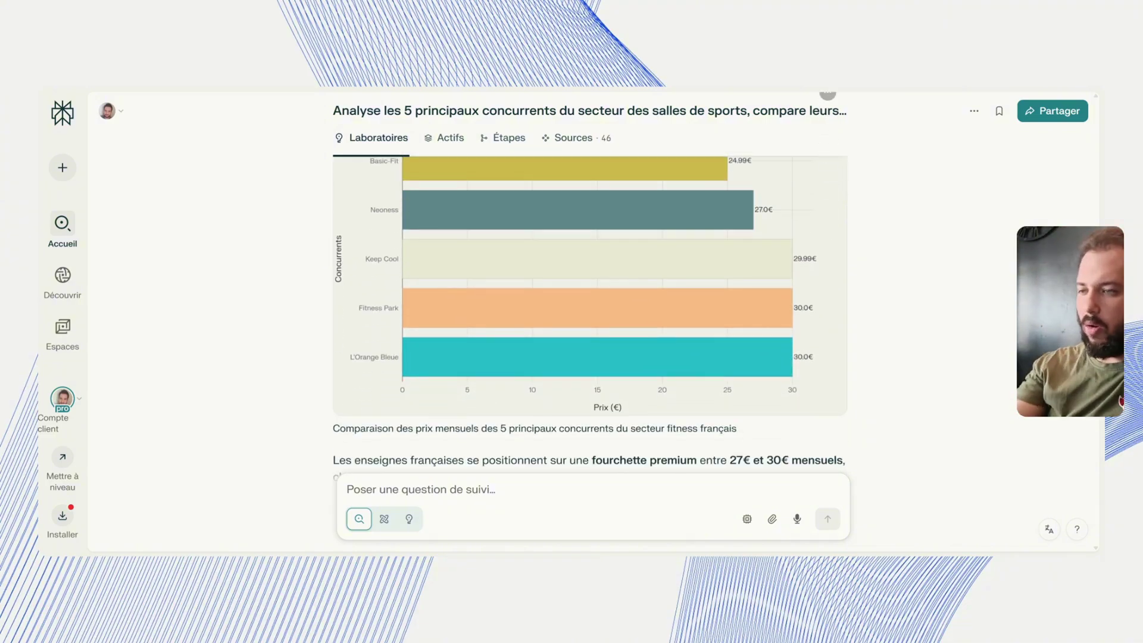
Step: Read the gym report's sections on pricing strategy, technological innovations and strategic differentiation opportunities
{"action": "scroll", "coordinate": [589, 313], "scroll_direction": "down", "scroll_amount": 5}
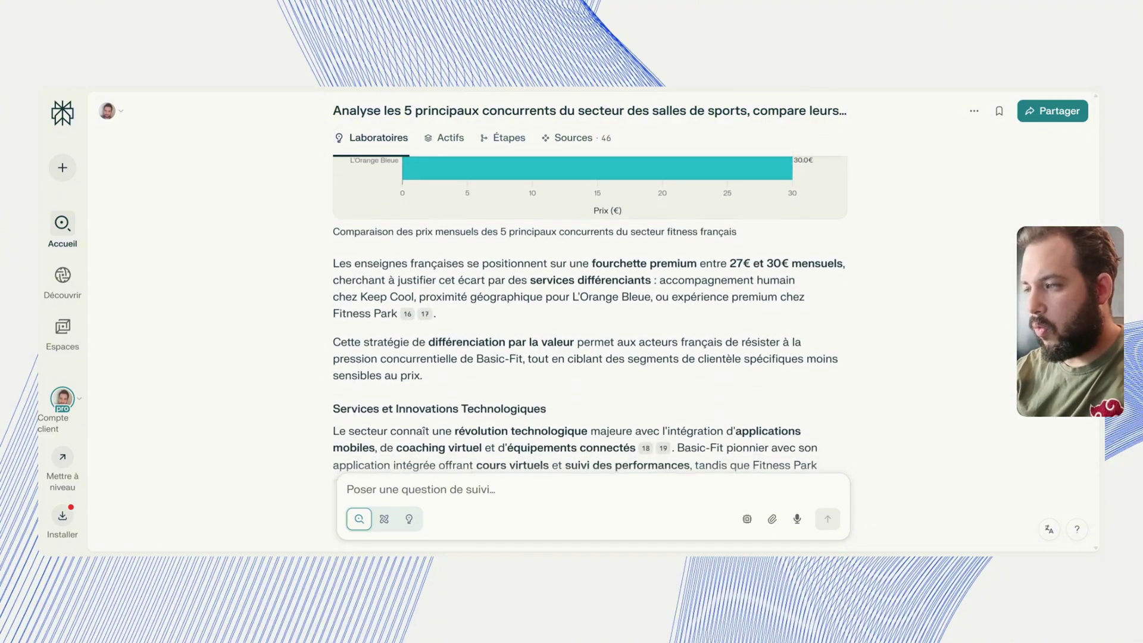
{"action": "scroll", "coordinate": [590, 314], "scroll_direction": "down", "scroll_amount": 1}
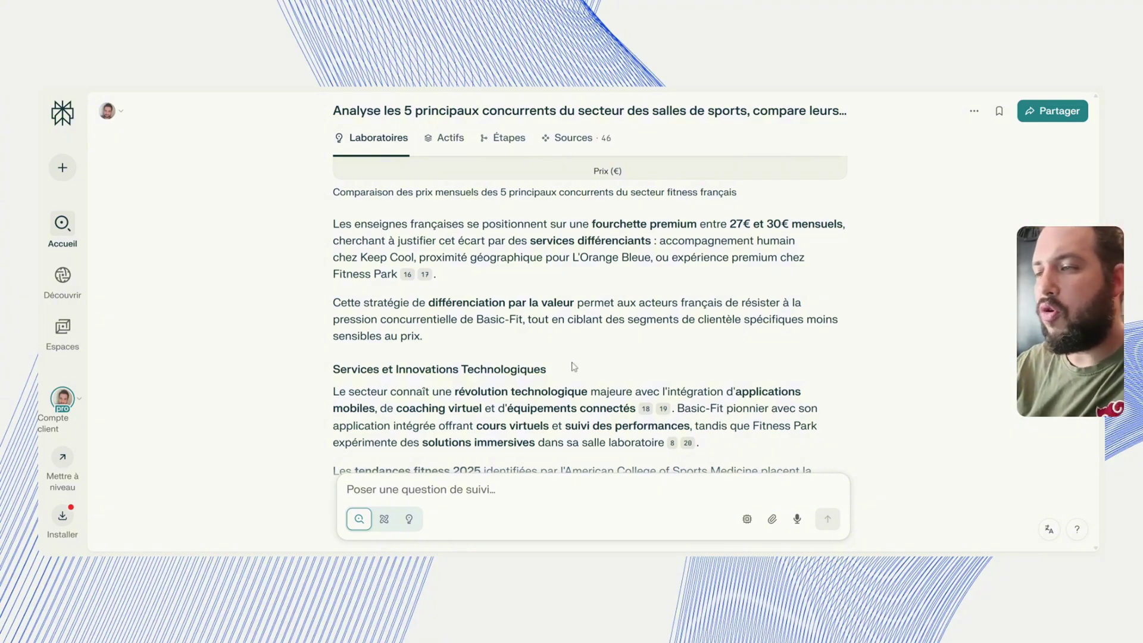
{"action": "scroll", "coordinate": [654, 350], "scroll_direction": "down", "scroll_amount": 5}
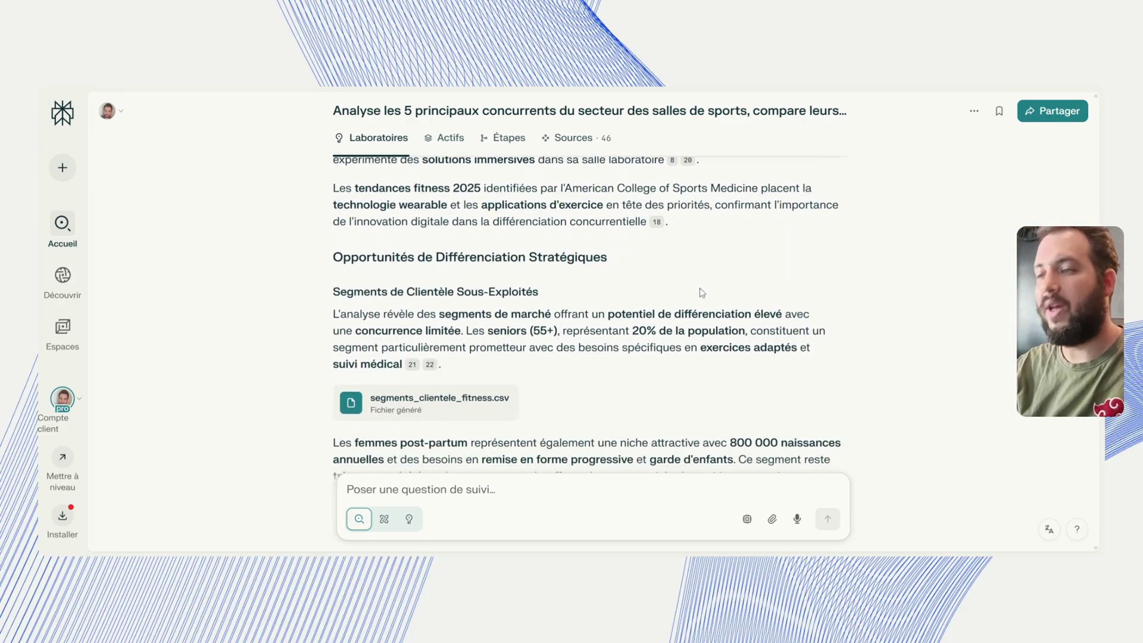
{"action": "scroll", "coordinate": [702, 293], "scroll_direction": "down", "scroll_amount": 3}
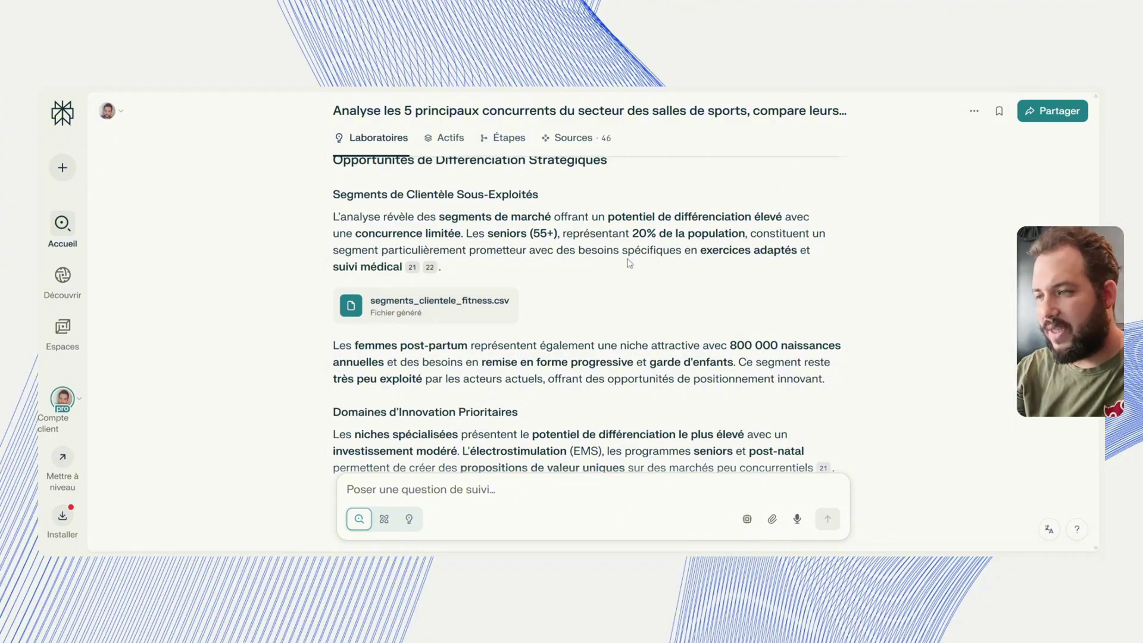
{"action": "scroll", "coordinate": [750, 274], "scroll_direction": "down", "scroll_amount": 4}
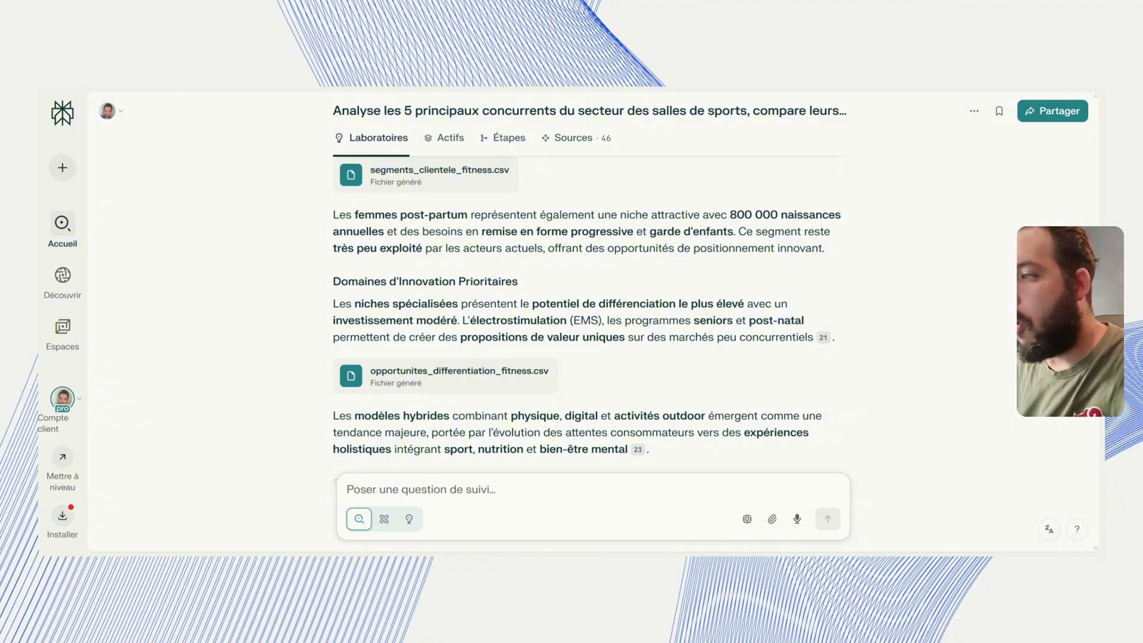
{"action": "scroll", "coordinate": [586, 316], "scroll_direction": "down", "scroll_amount": 2}
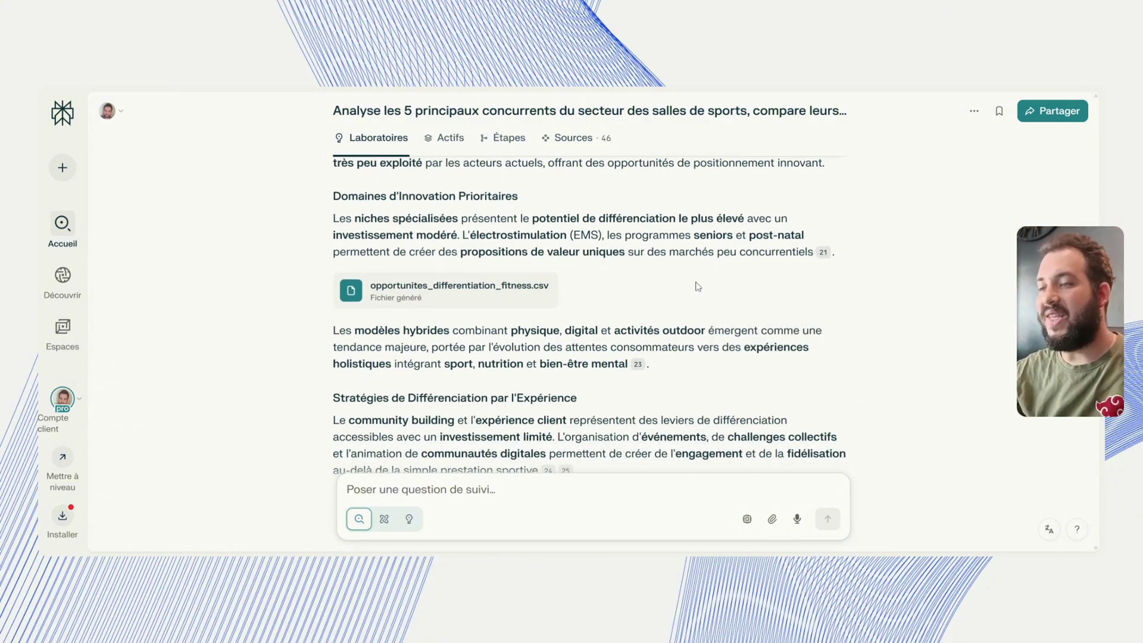
{"action": "scroll", "coordinate": [698, 287], "scroll_direction": "down", "scroll_amount": 1}
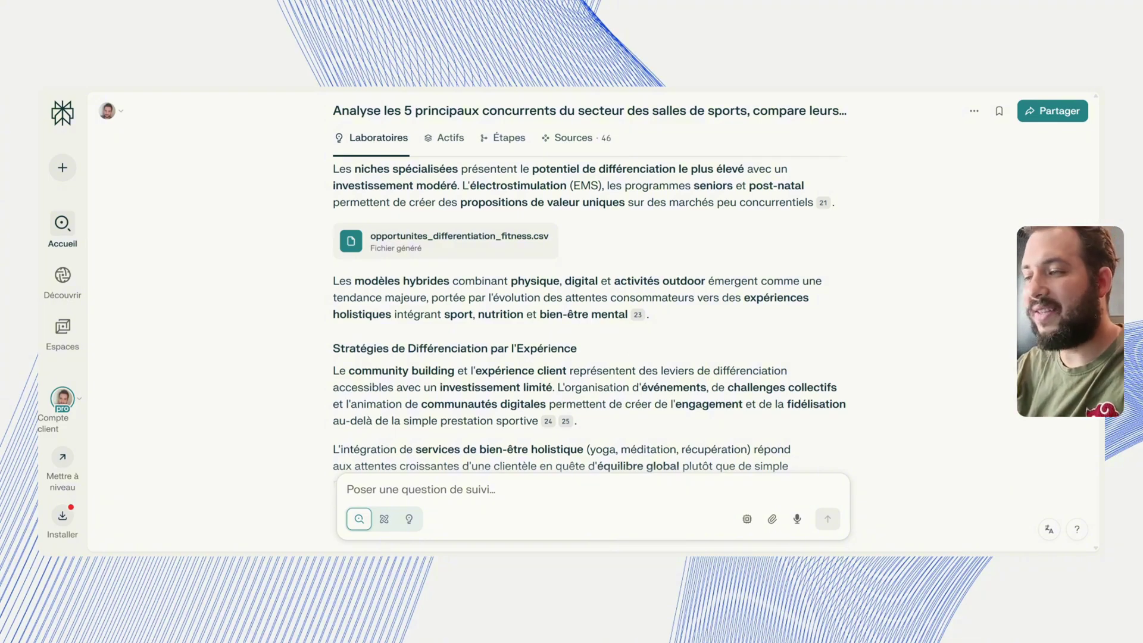
Step: Read the gym report's competitor SWOT analysis, sector threats and strategic recommendations
{"action": "scroll", "coordinate": [589, 315], "scroll_direction": "down", "scroll_amount": 4}
{"action": "scroll", "coordinate": [589, 315], "scroll_direction": "down", "scroll_amount": 3}
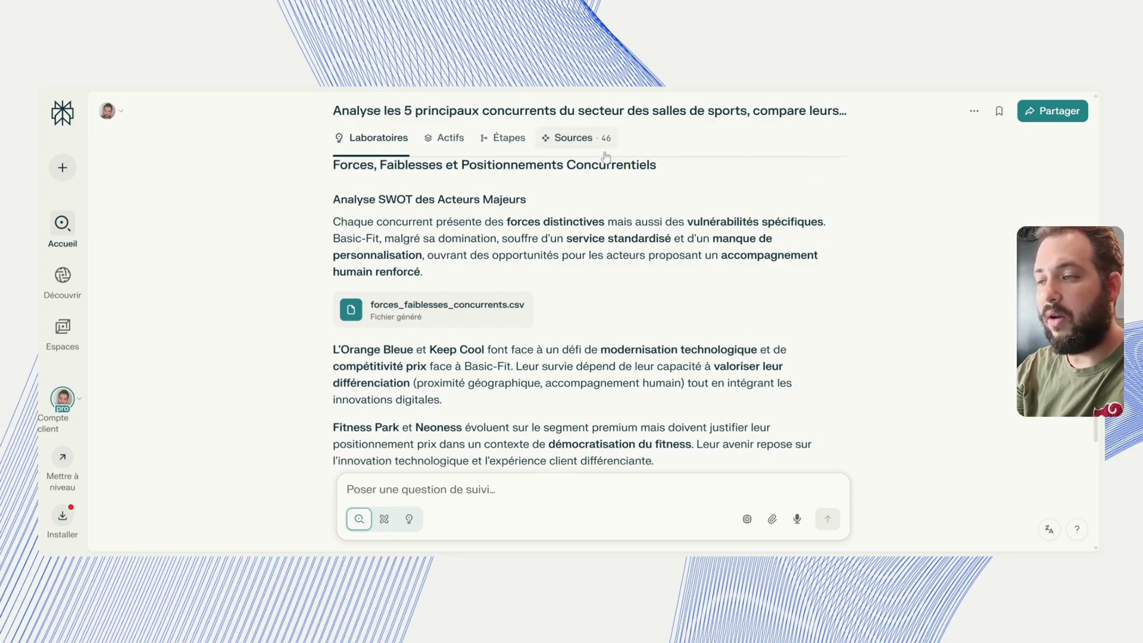
{"action": "scroll", "coordinate": [590, 315], "scroll_direction": "down", "scroll_amount": 1}
{"action": "scroll", "coordinate": [589, 316], "scroll_direction": "down", "scroll_amount": 10}
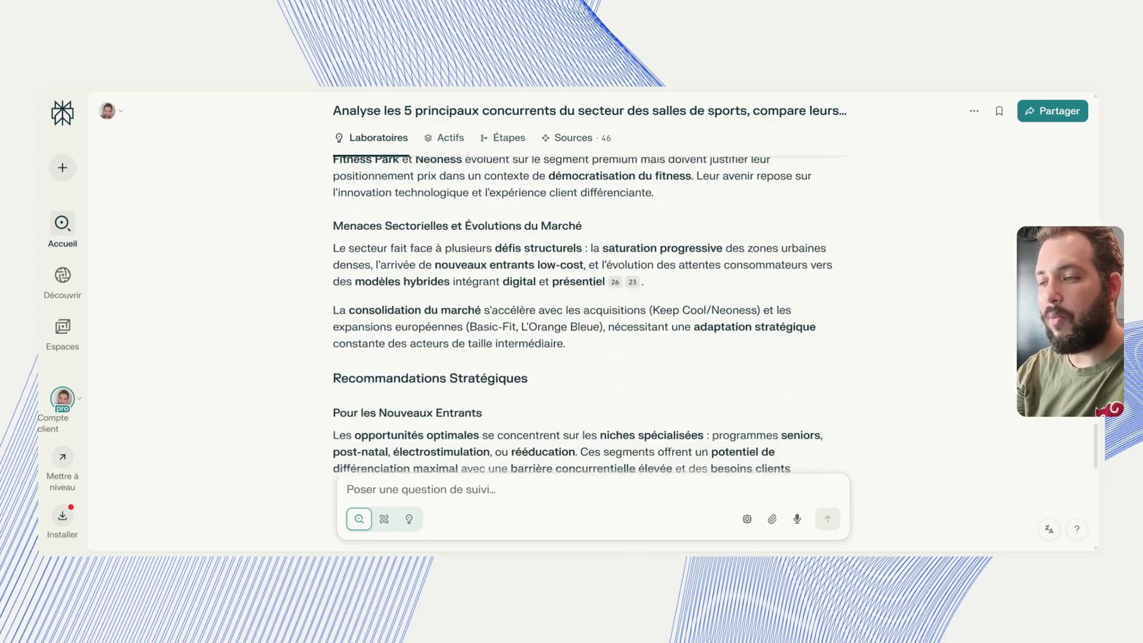
{"action": "scroll", "coordinate": [589, 316], "scroll_direction": "down", "scroll_amount": 4}
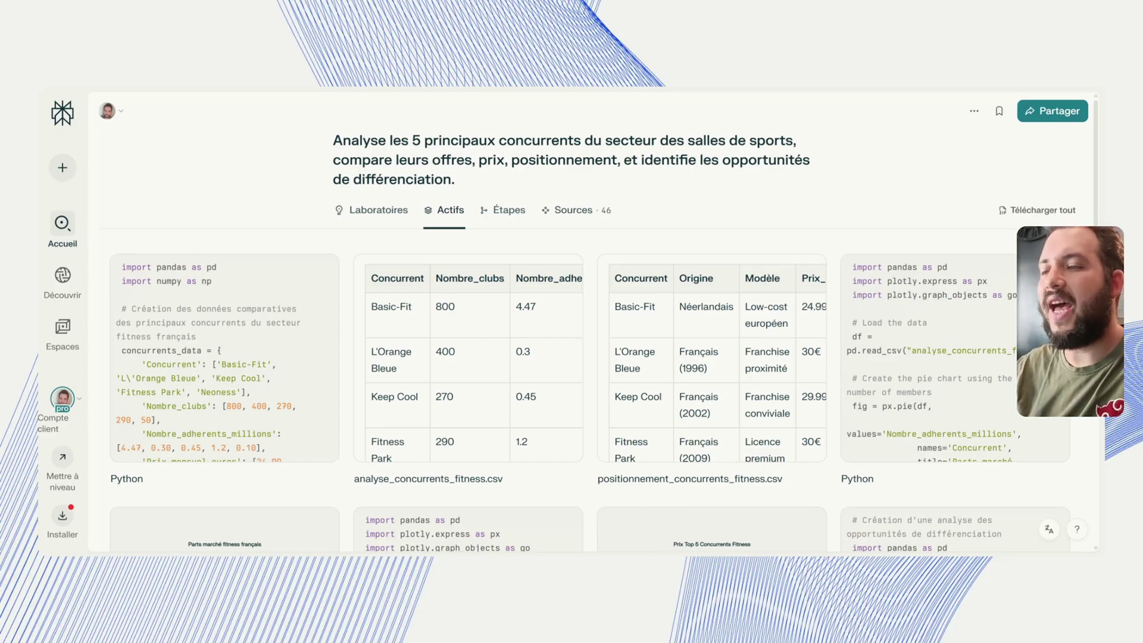
Step: Open analyse_concurrents_fitness.csv from the gym analysis's generated assets and review its competitor table
{"action": "scroll", "coordinate": [506, 334], "scroll_direction": "down", "scroll_amount": 2}
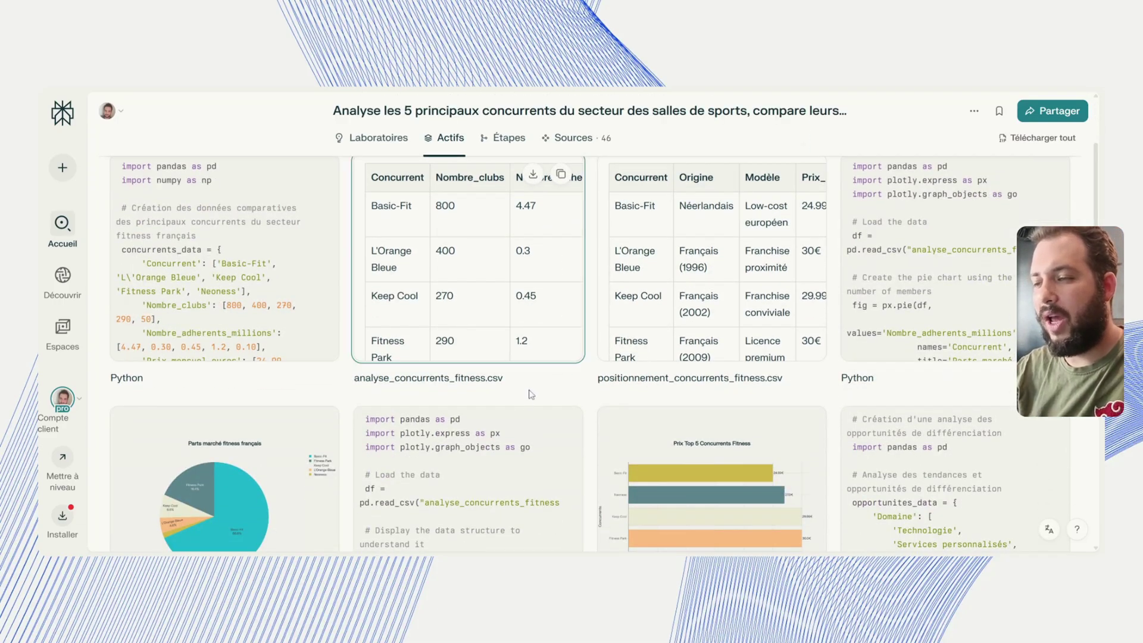
{"action": "left_click", "coordinate": [514, 293]}
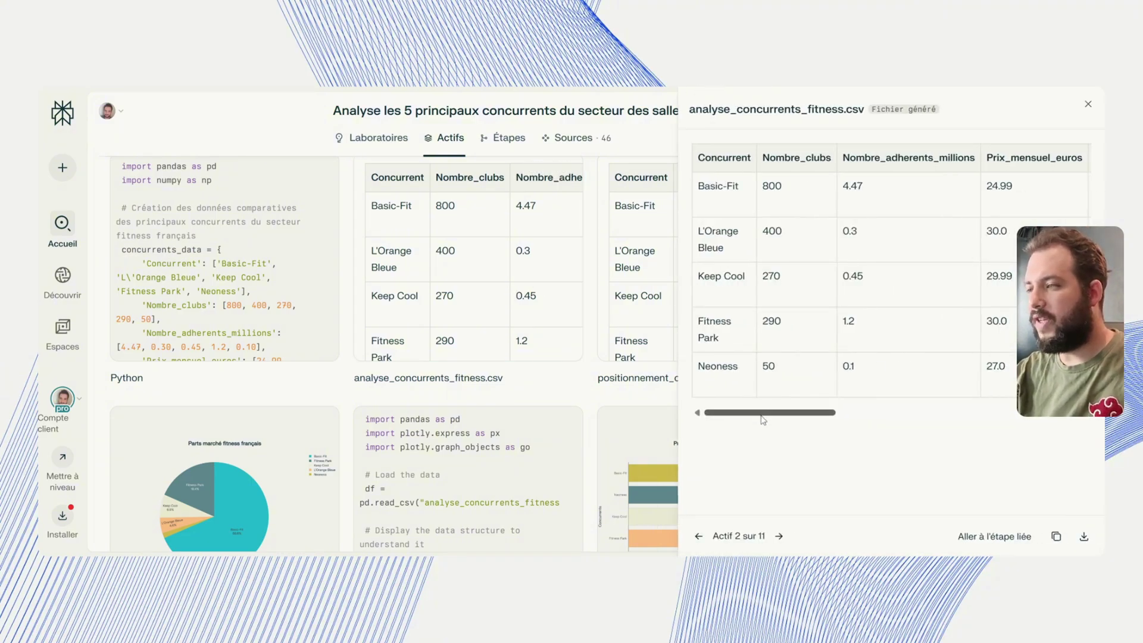
{"action": "left_click_drag", "start_coordinate": [764, 420], "coordinate": [672, 425]}
{"action": "left_click", "coordinate": [246, 98]}
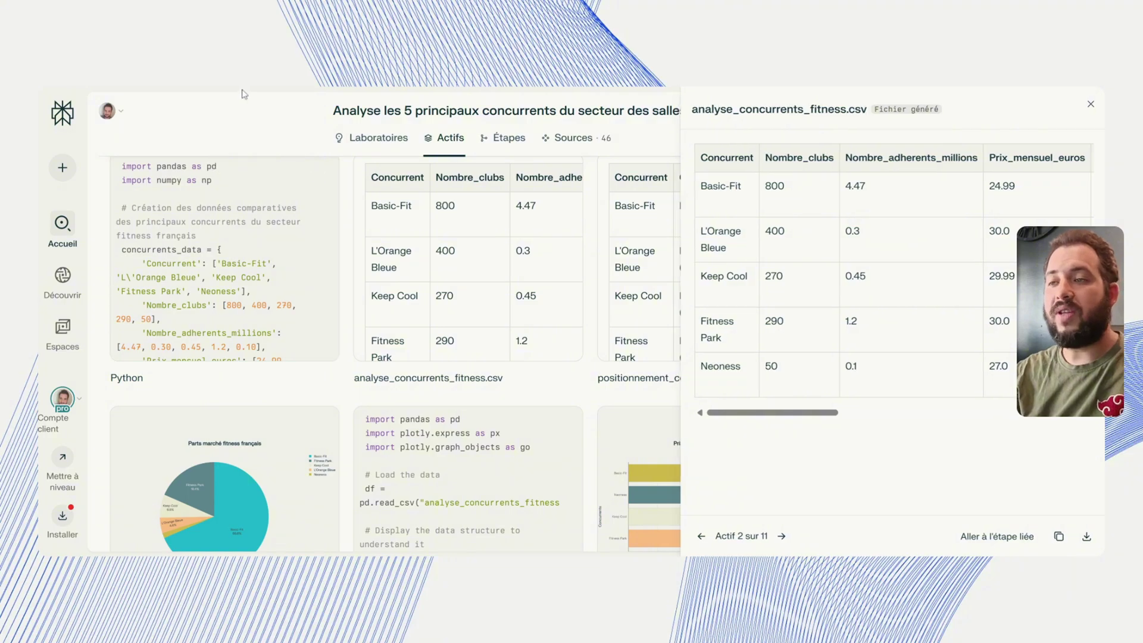
Step: Open positionnement_concurrents_fitness.csv and review each competitor's origin, model, base price and included services
{"action": "left_click", "coordinate": [699, 222]}
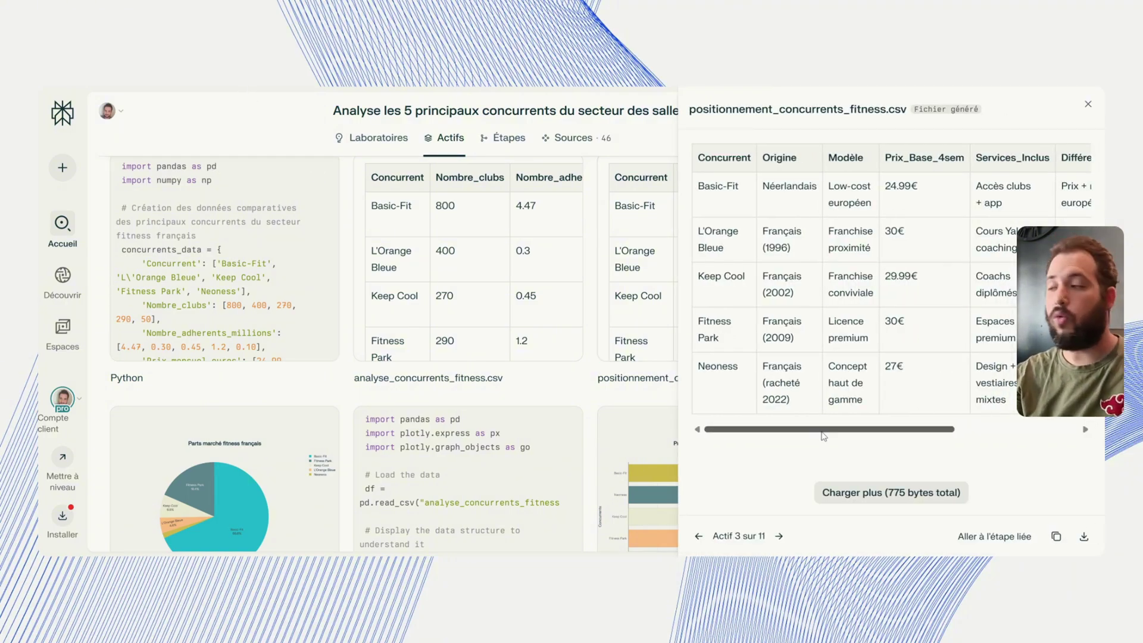
{"action": "mouse_move", "coordinate": [824, 435]}
{"action": "left_mouse_down"}
{"action": "mouse_move", "coordinate": [968, 431]}
{"action": "mouse_move", "coordinate": [825, 430]}
{"action": "left_mouse_up"}
{"action": "left_click", "coordinate": [568, 383]}
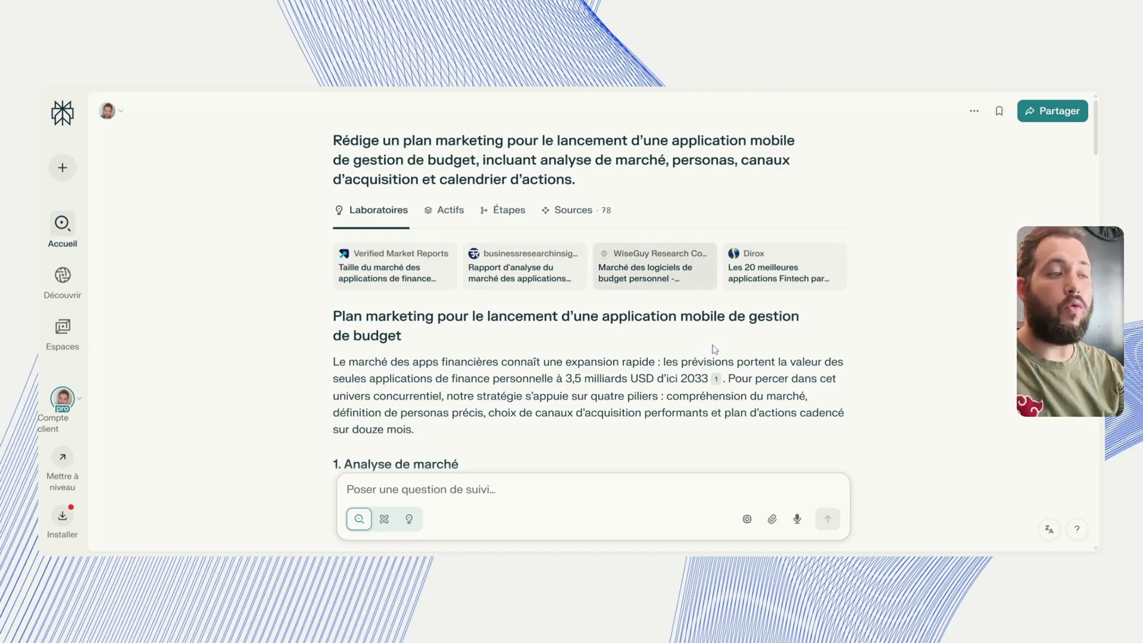
Step: Read the market analysis, competitor table and target personas in the budget app marketing plan
{"action": "scroll", "coordinate": [589, 298], "scroll_direction": "down", "scroll_amount": 5}
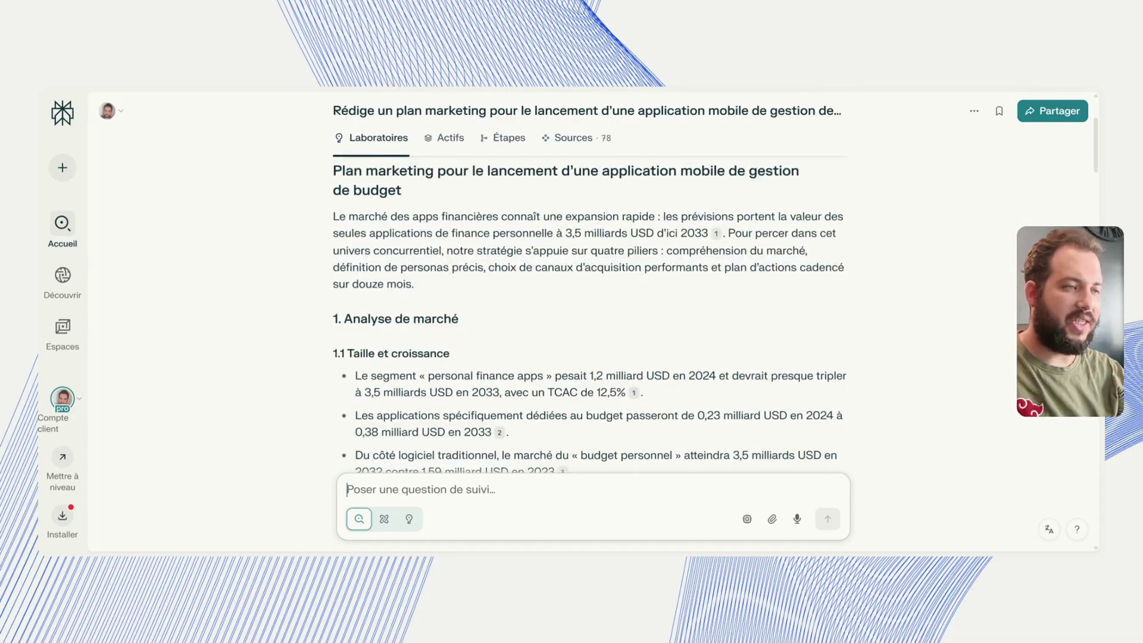
{"action": "scroll", "coordinate": [590, 315], "scroll_direction": "down", "scroll_amount": 10}
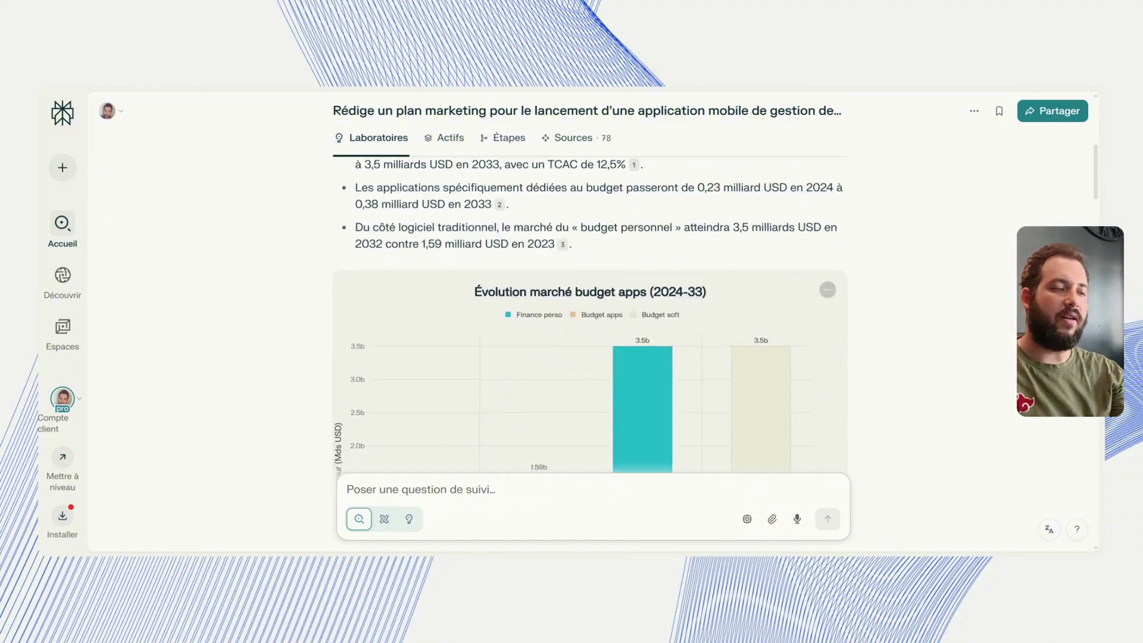
{"action": "scroll", "coordinate": [589, 316], "scroll_direction": "down", "scroll_amount": 8}
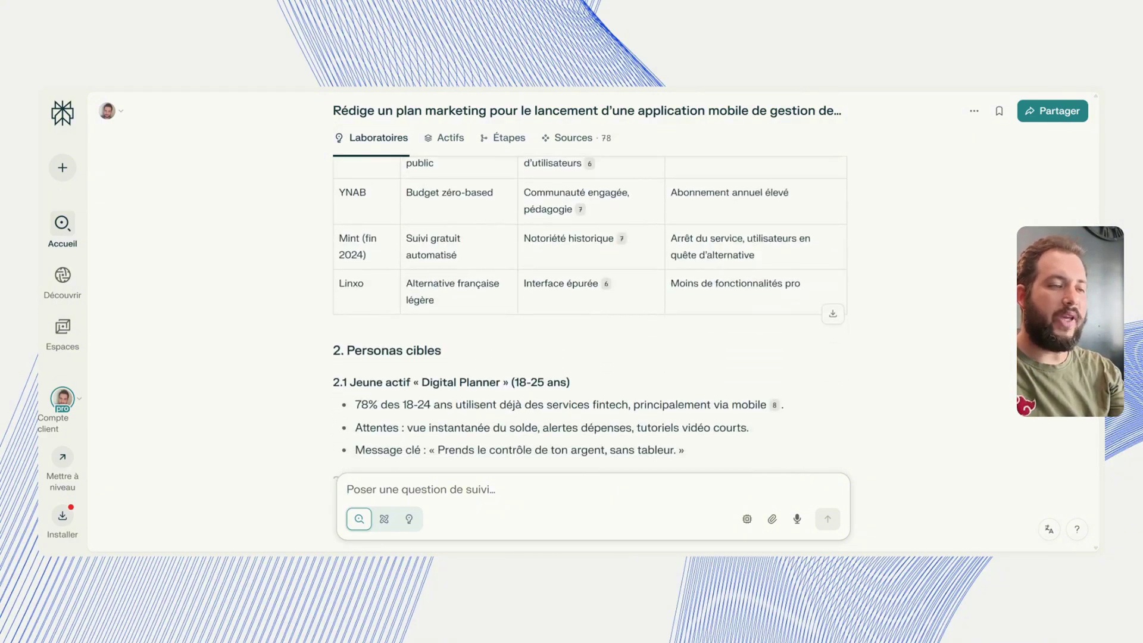
{"action": "scroll", "coordinate": [590, 316], "scroll_direction": "down", "scroll_amount": 10}
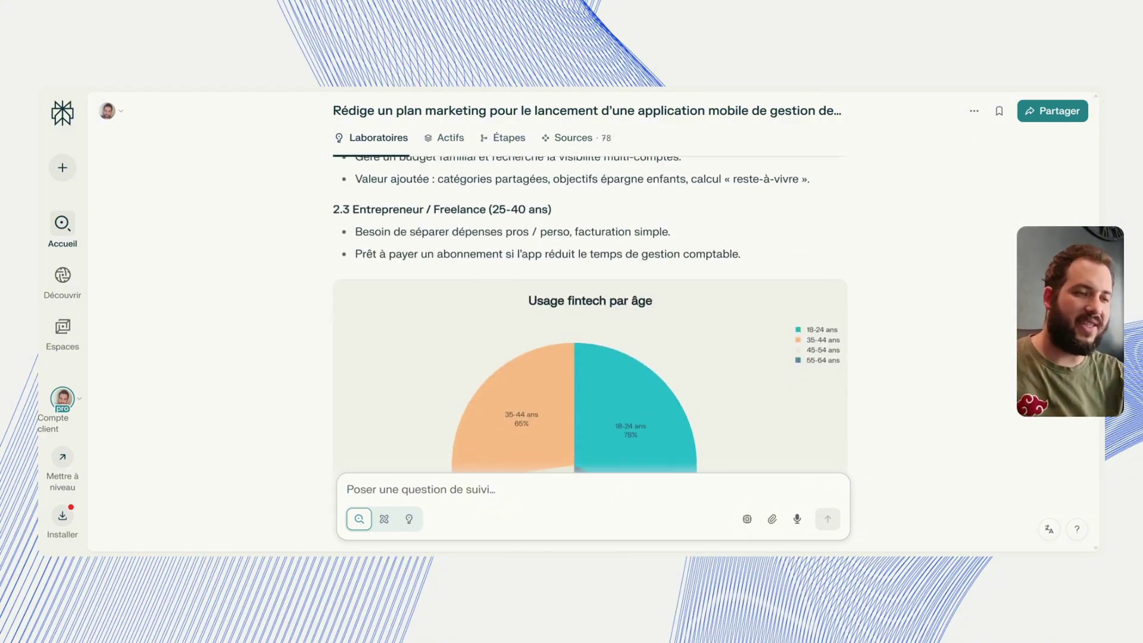
Step: Review the marketing plan's acquisition strategy, action calendar and related questions, and return to the start of the plan
{"action": "scroll", "coordinate": [590, 315], "scroll_direction": "down", "scroll_amount": 3}
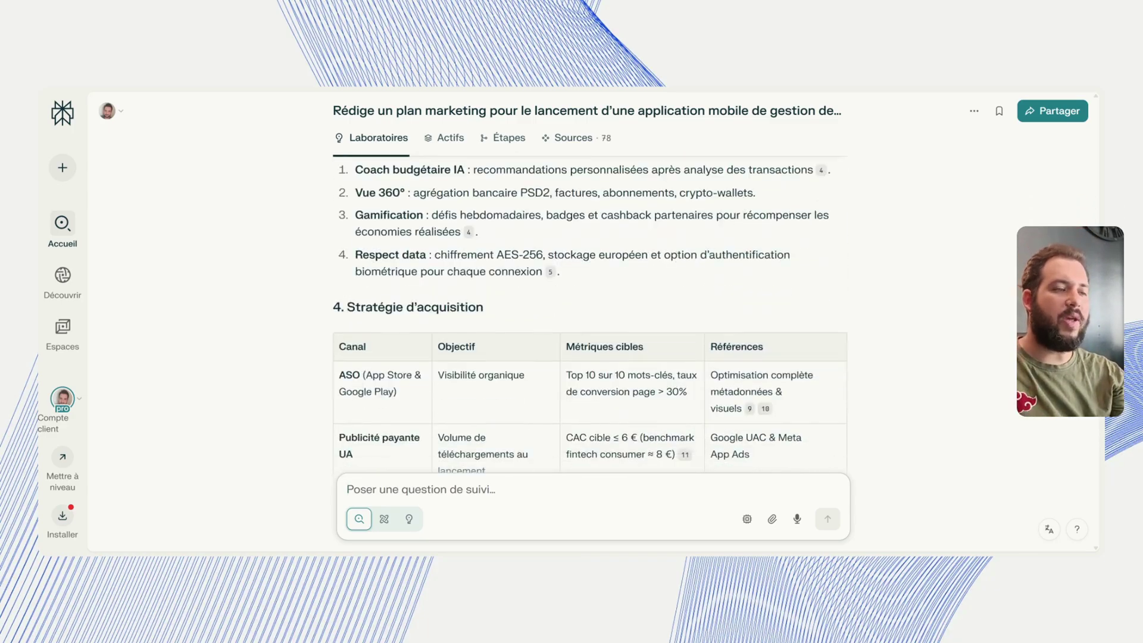
{"action": "scroll", "coordinate": [589, 316], "scroll_direction": "down", "scroll_amount": 11}
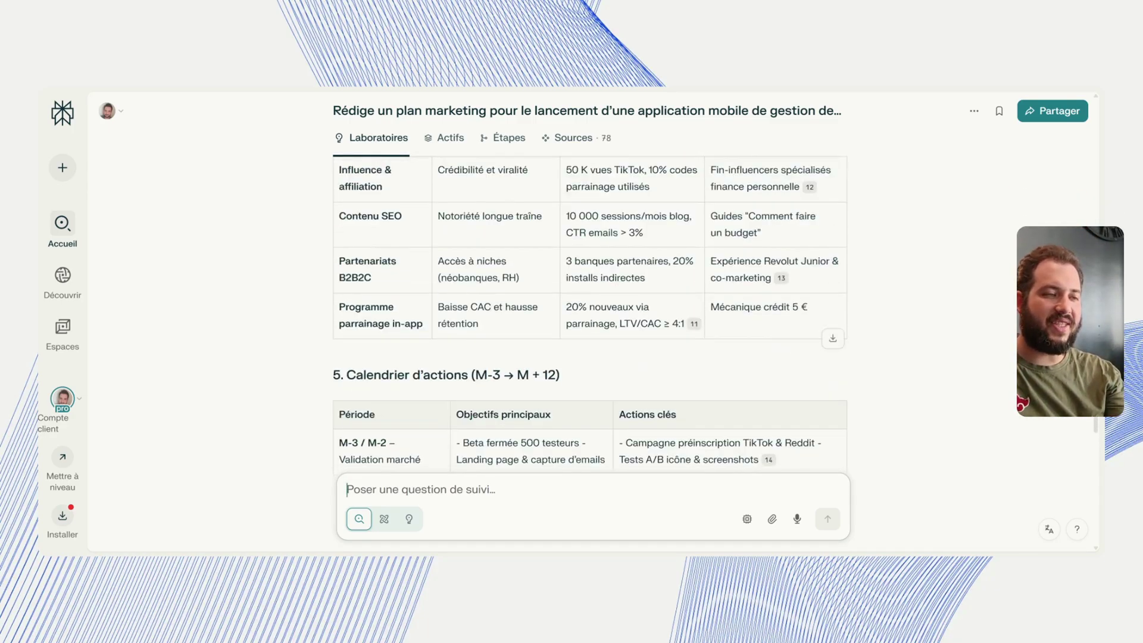
{"action": "scroll", "coordinate": [590, 316], "scroll_direction": "down", "scroll_amount": 10}
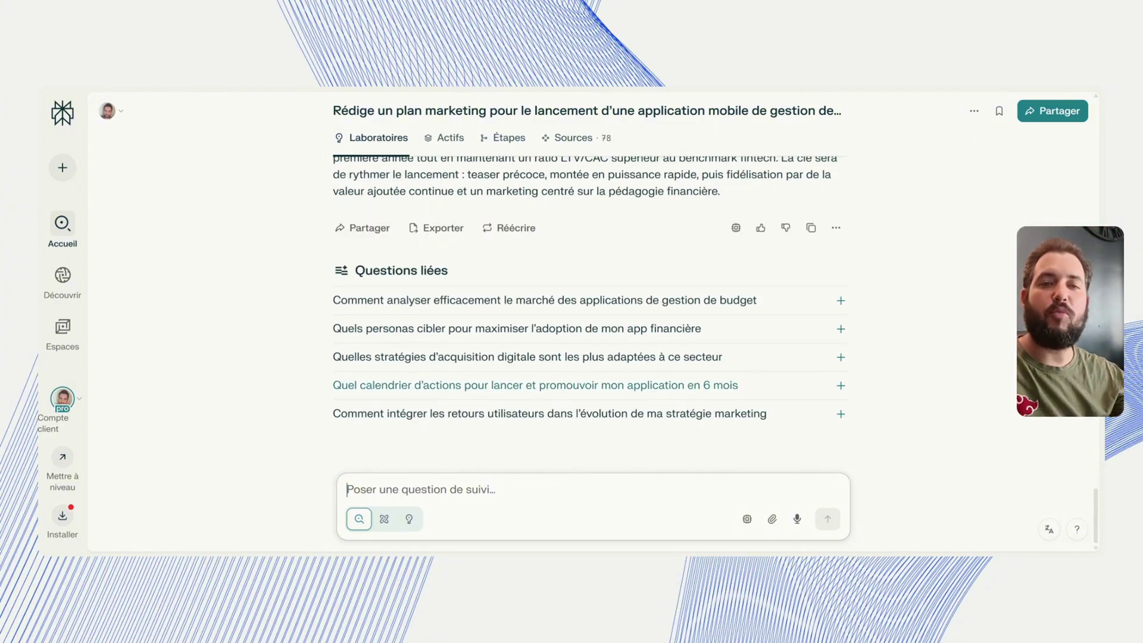
{"action": "scroll", "coordinate": [590, 316], "scroll_direction": "up", "scroll_amount": 15}
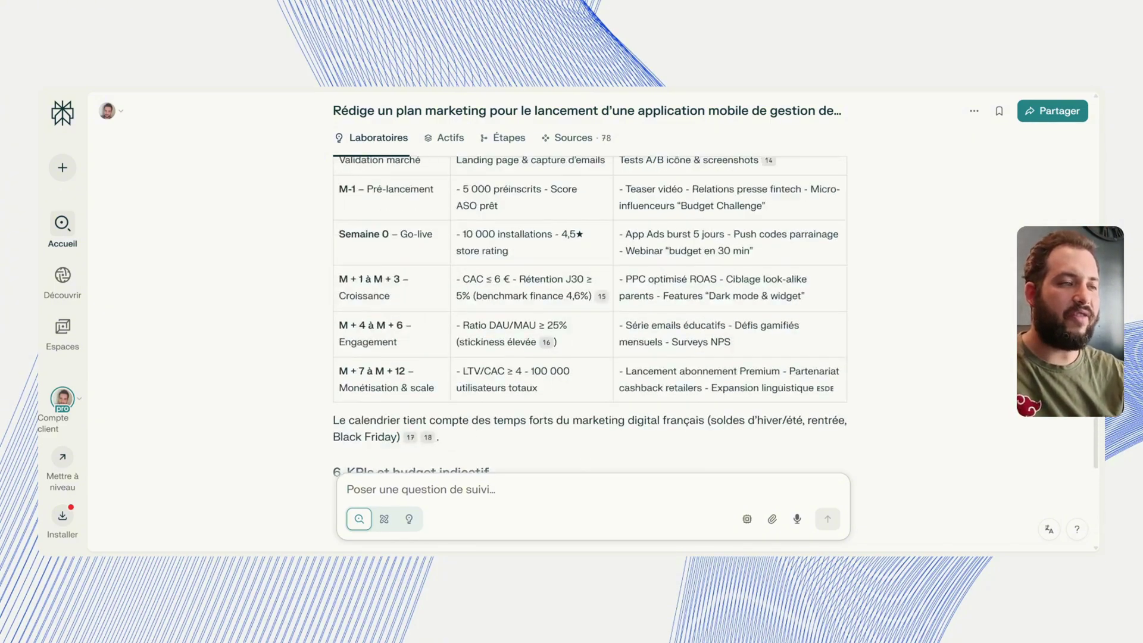
{"action": "scroll", "coordinate": [590, 315], "scroll_direction": "up", "scroll_amount": 10}
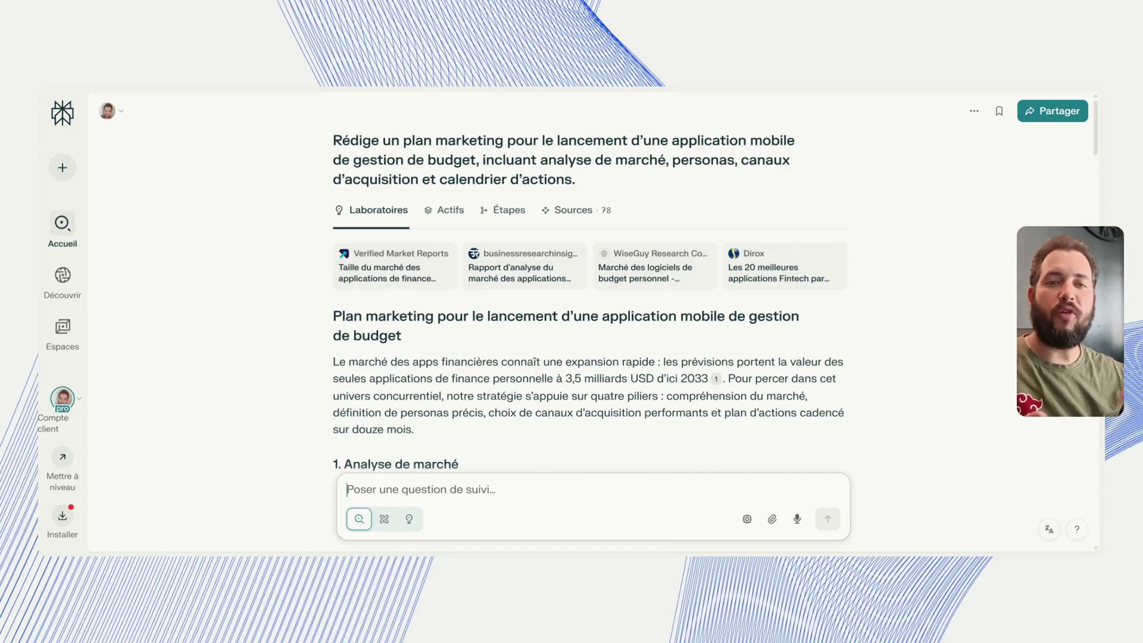